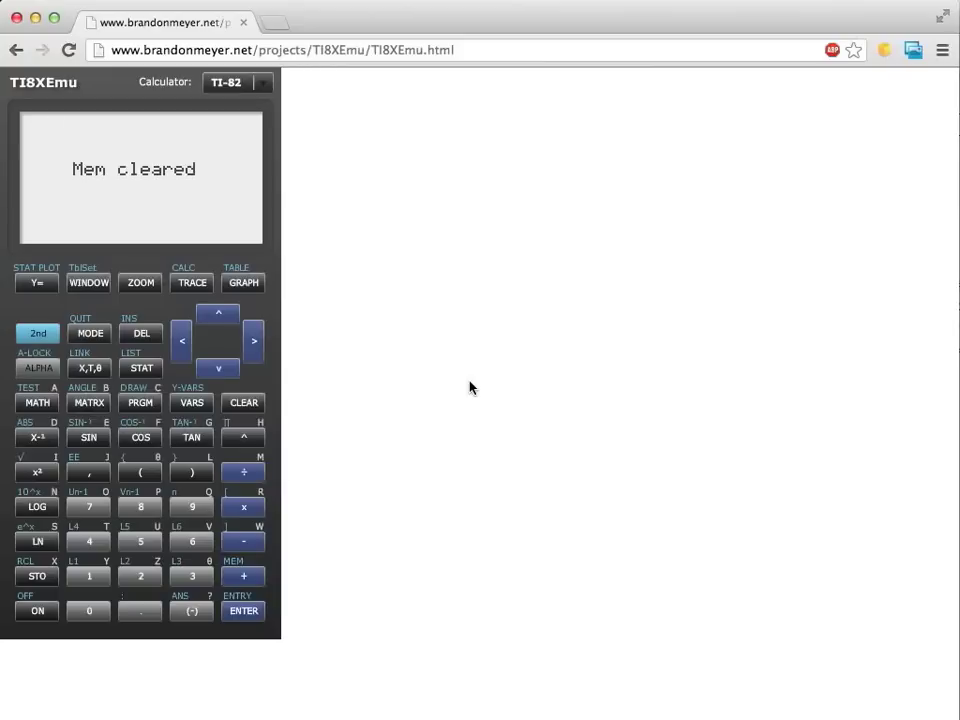
Step: Switch to LibreOffice Calc and examine the nail counts in A2:A8 and the Ålder and Frekvens table on the other sheet
key("super+Tab")
key("Left")
key("Up")
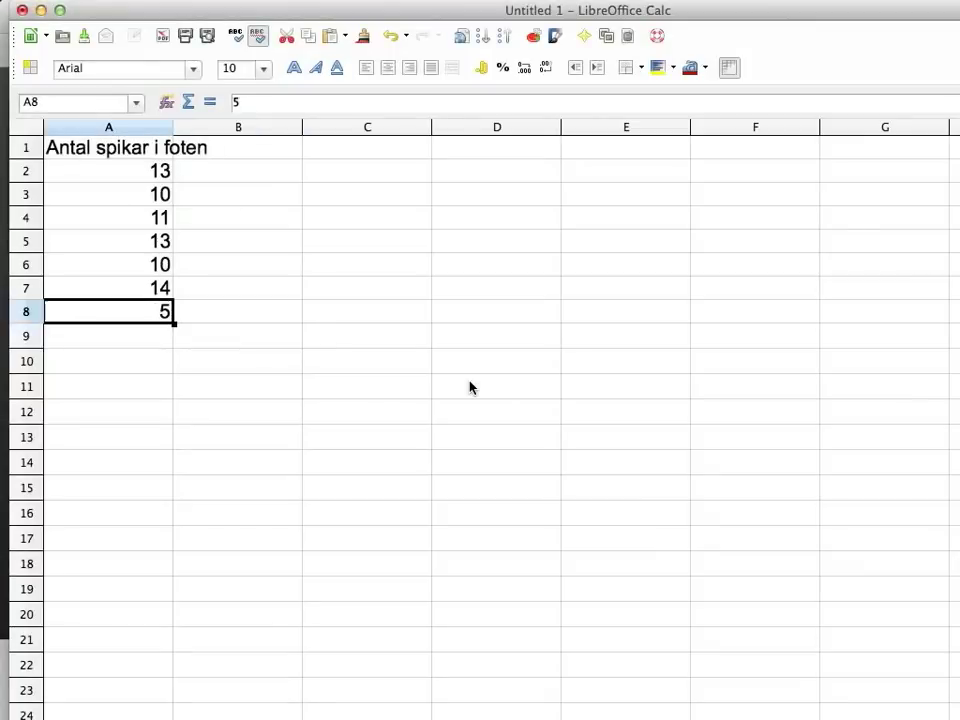
key("shift+Up")
key("shift+Up")
key("shift+Up")
key("shift+Up")
key("shift+Up")
key("shift+Up")
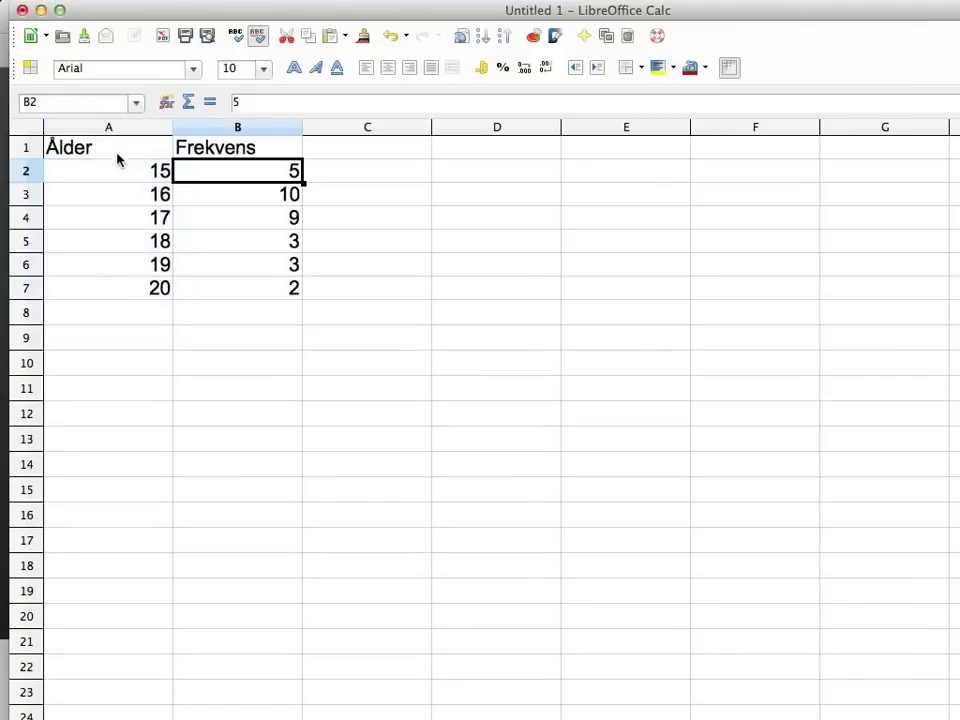
left_click_drag(118, 155, 245, 296)
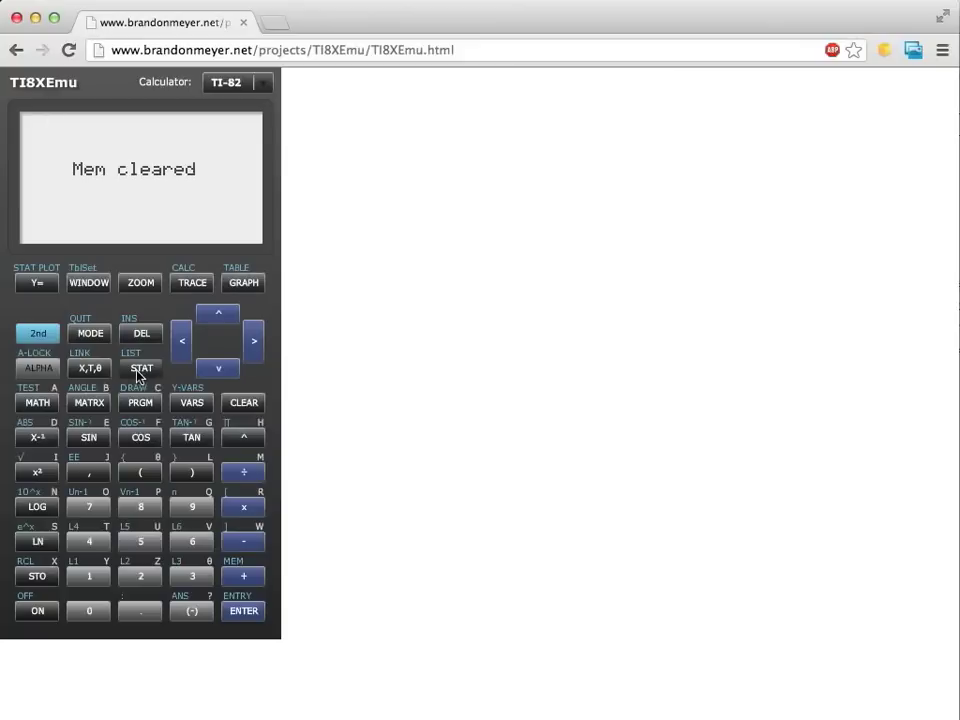
Step: Switch to the TI-82 emulator and enter the spreadsheet's nail counts 13, 10, 11, 13, 10, 14 and 5 into list L1
left_click(142, 370)
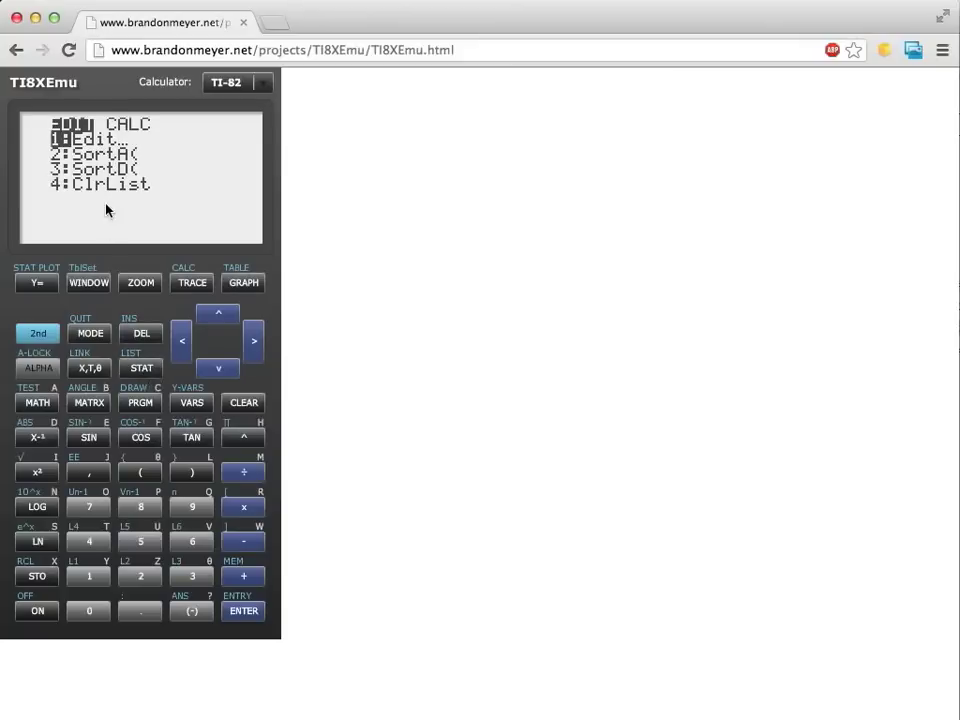
left_click(242, 612)
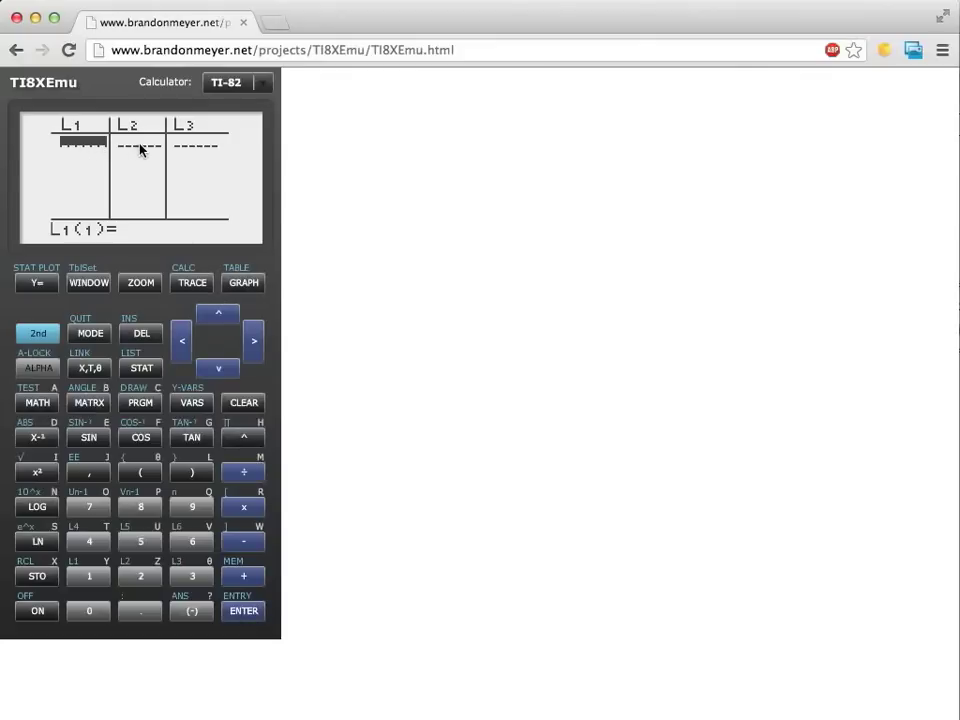
key("super+Tab")
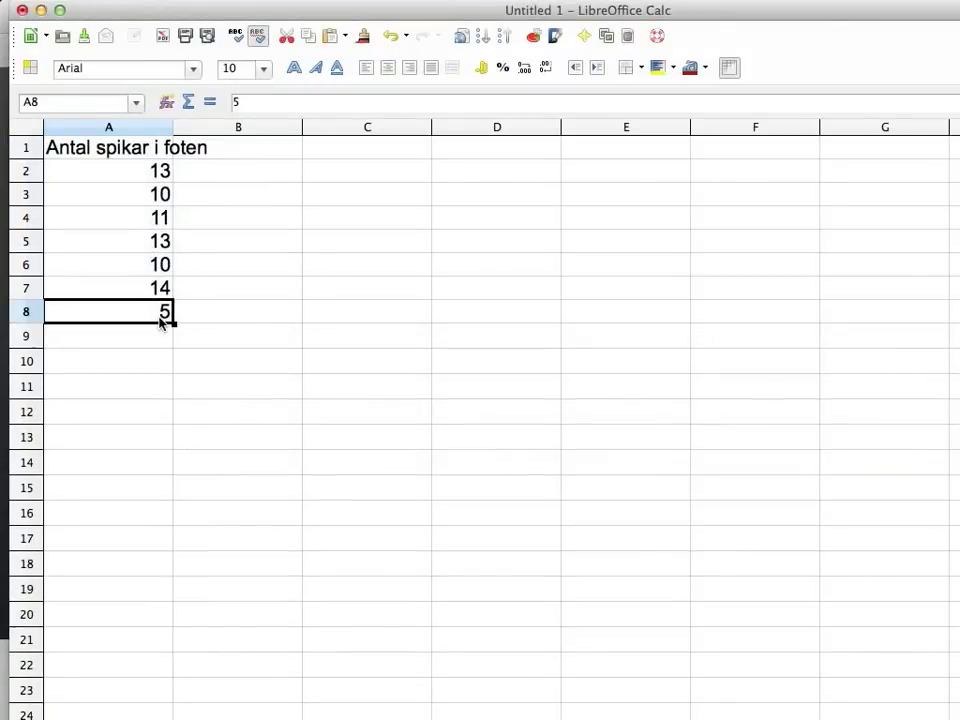
key("super+Tab")
type("13")
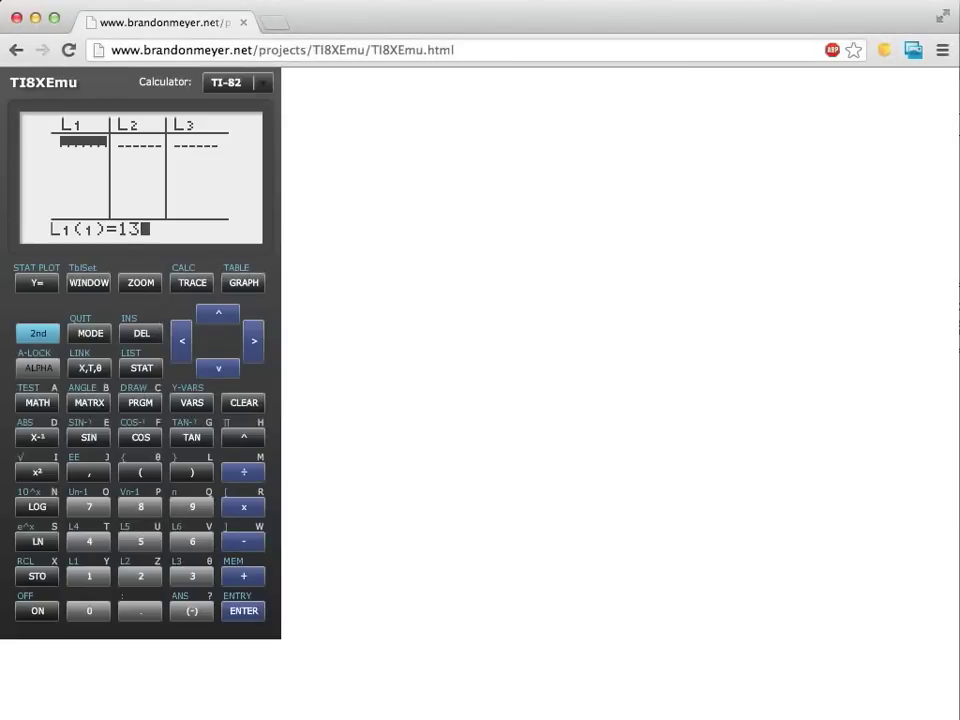
key("Return")
type("10")
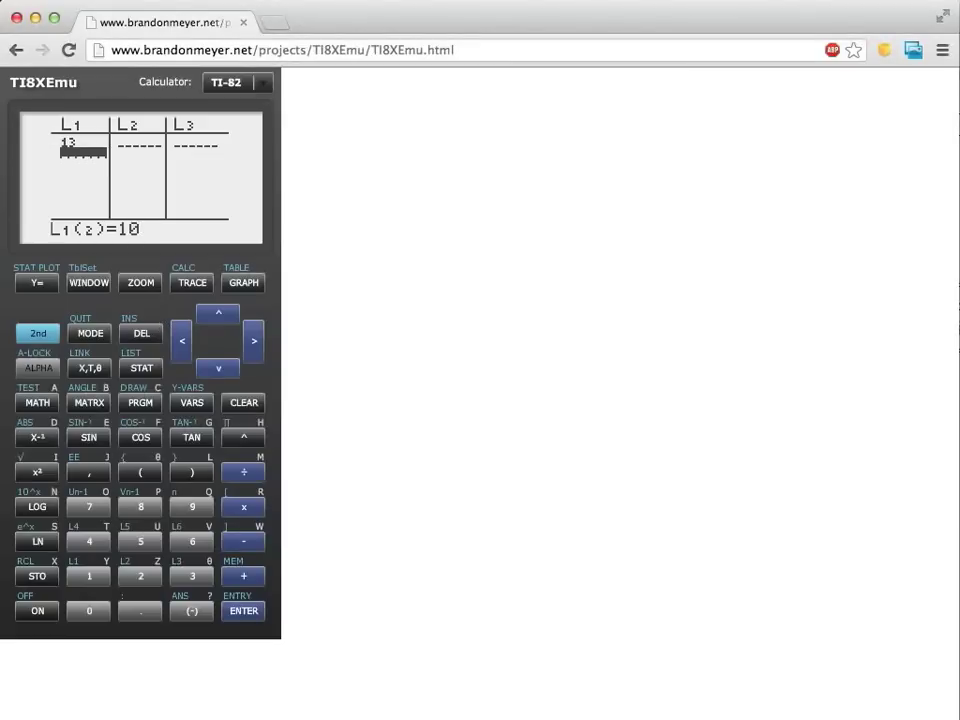
key("Return")
type("11")
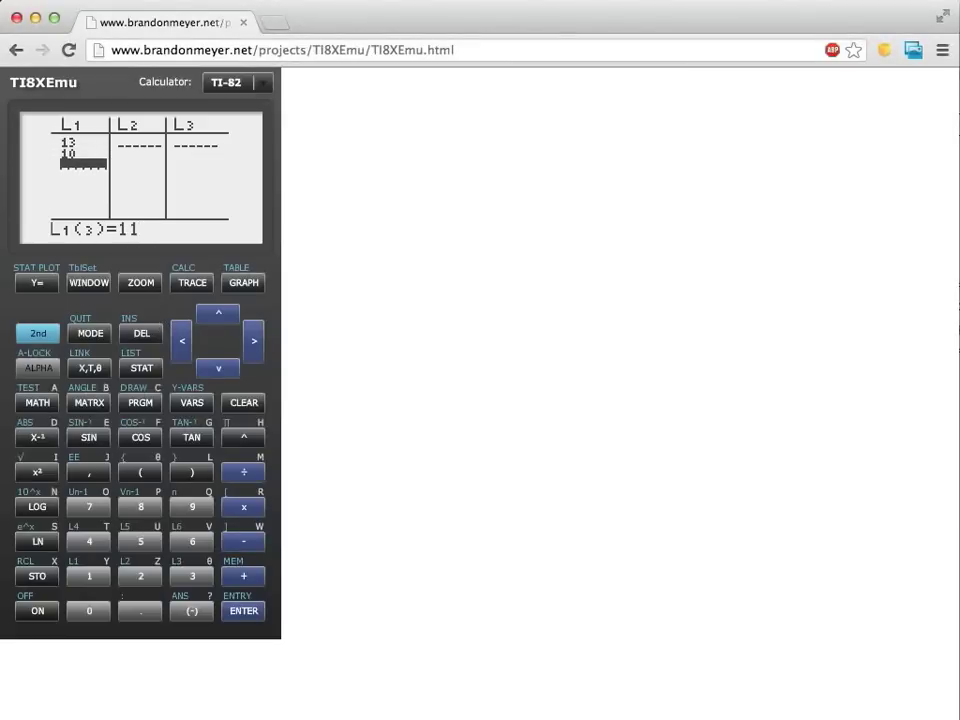
key("Return")
type("13")
key("Return")
type("10")
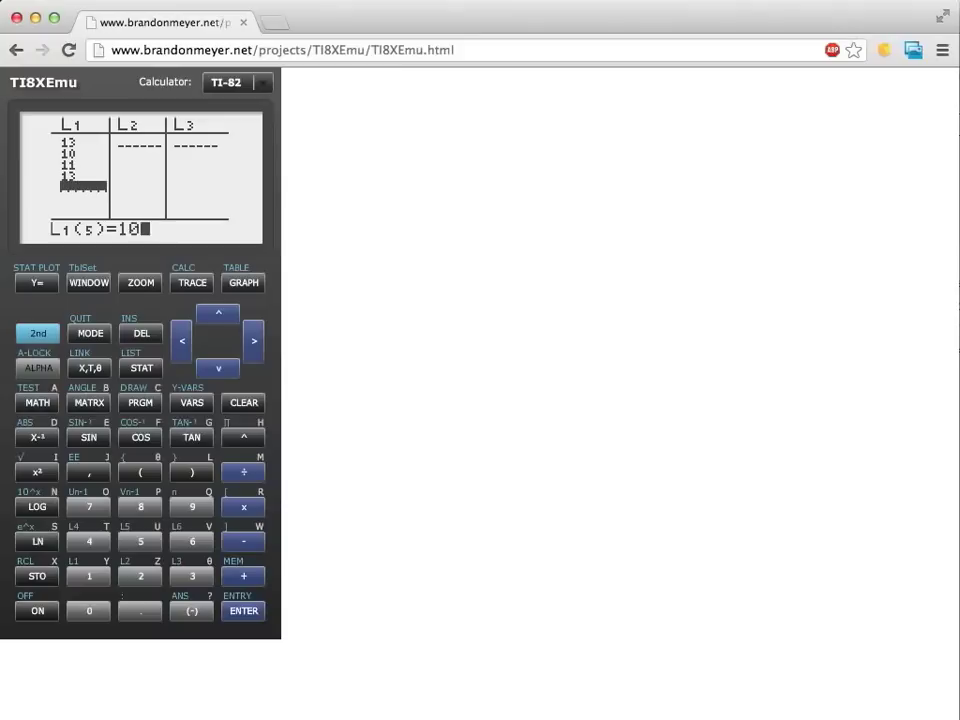
key("Return")
type("14")
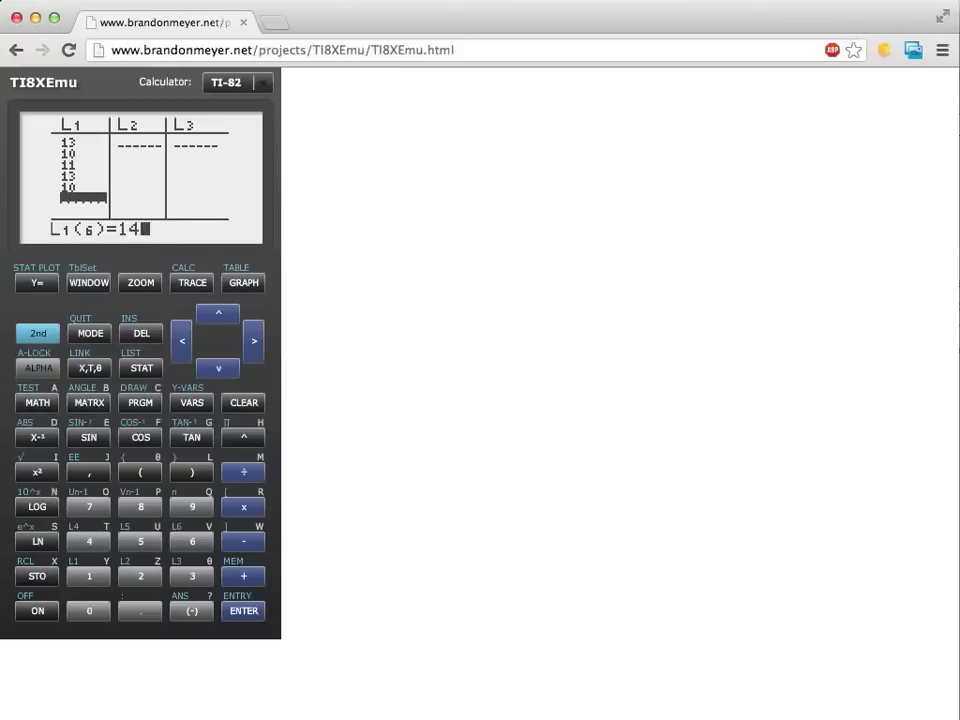
key("Return")
type("5")
key("Return")
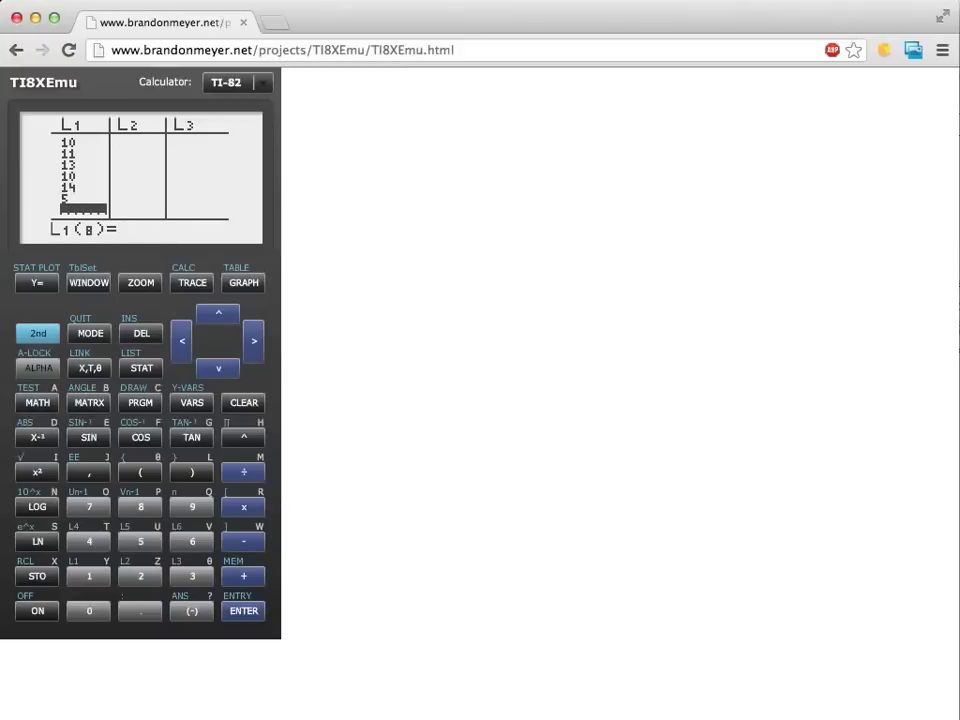
Step: Review the values entered in list L1 from the end up to the list name
left_click(210, 316)
left_click(210, 316)
left_click(210, 316)
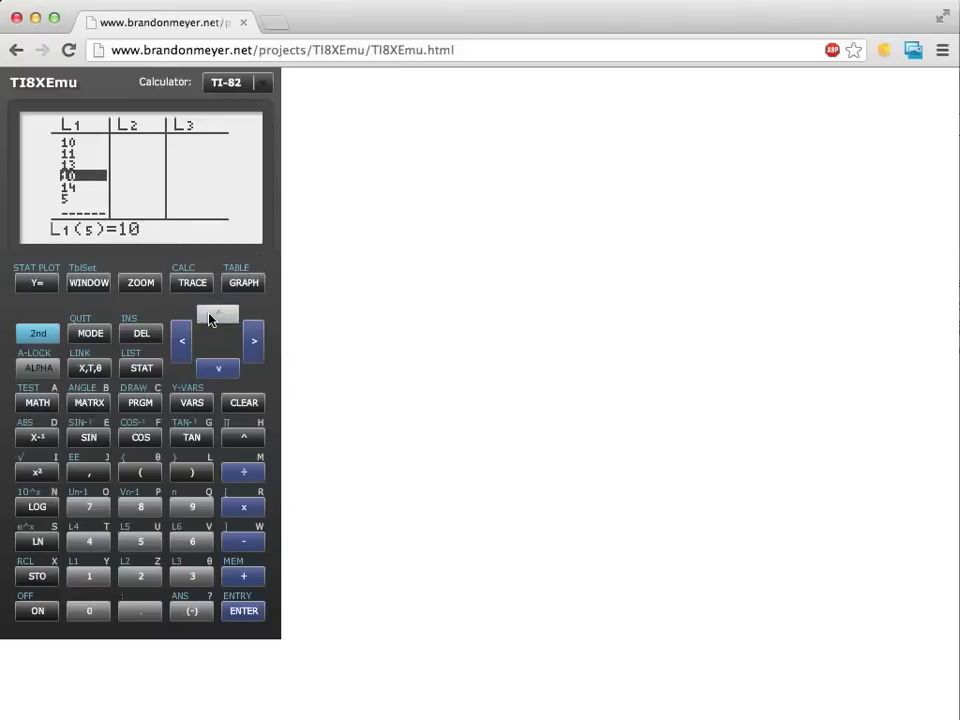
left_click(210, 316)
left_click(210, 316)
left_click(210, 316)
left_click(210, 316)
left_click(210, 316)
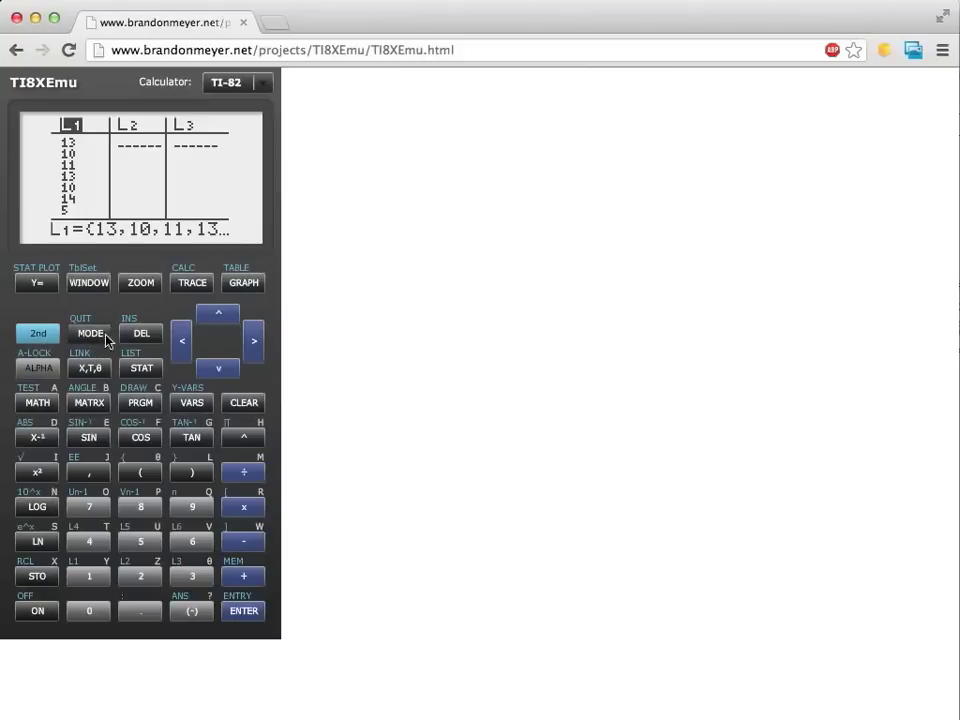
Step: Leave the list editor and calculate the 1-Var Stats for list L1
left_click(145, 370)
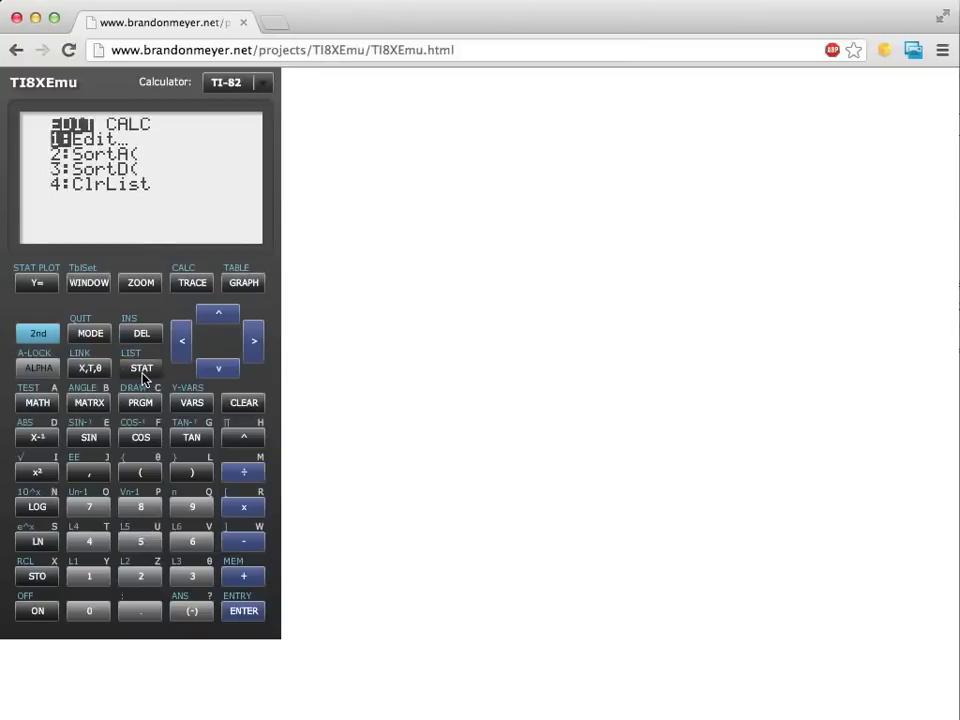
left_click(38, 333)
left_click(92, 335)
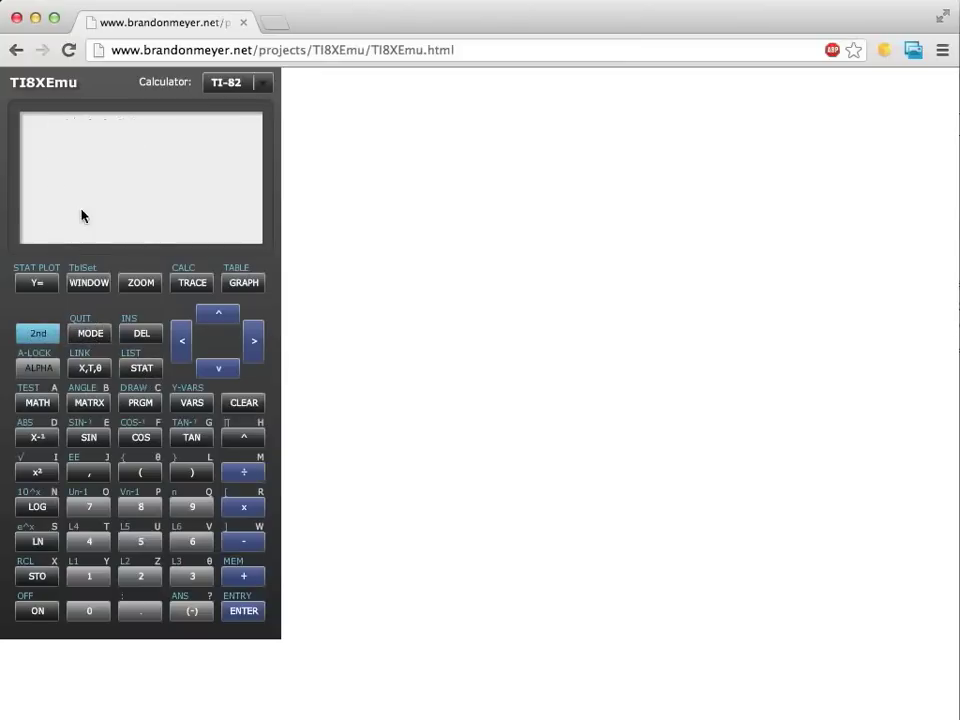
left_click(142, 370)
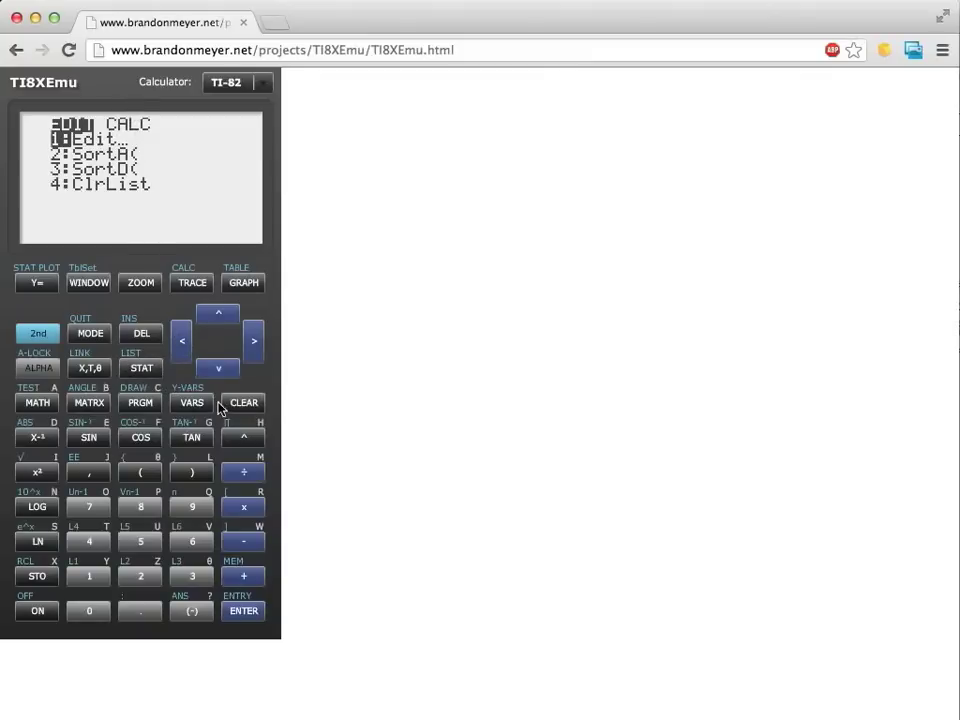
left_click(253, 341)
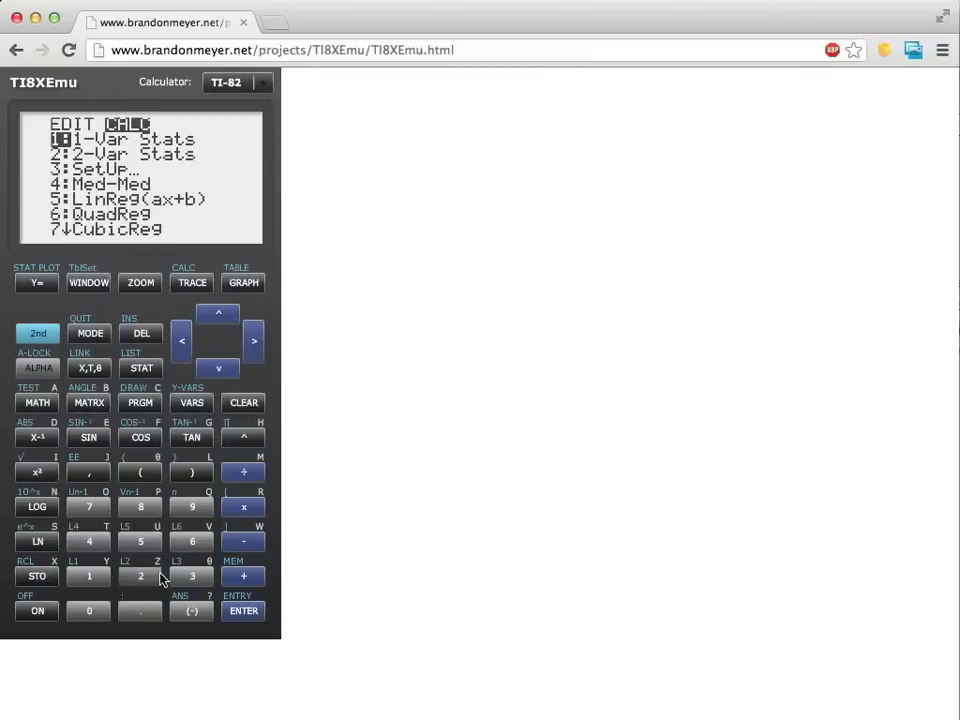
left_click(240, 611)
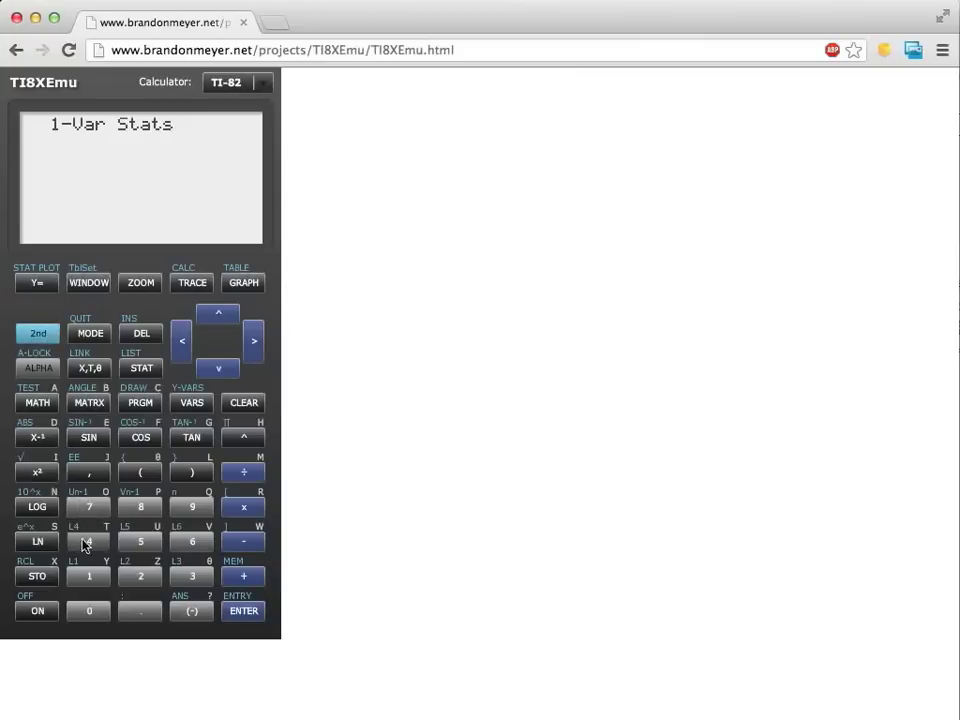
left_click(87, 574)
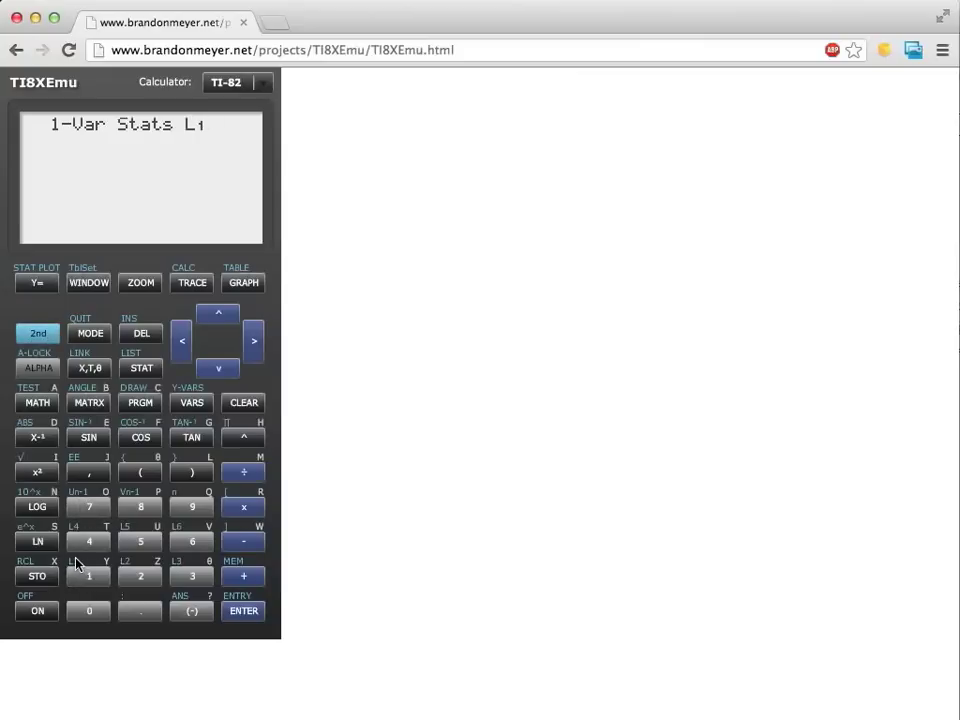
left_click(244, 613)
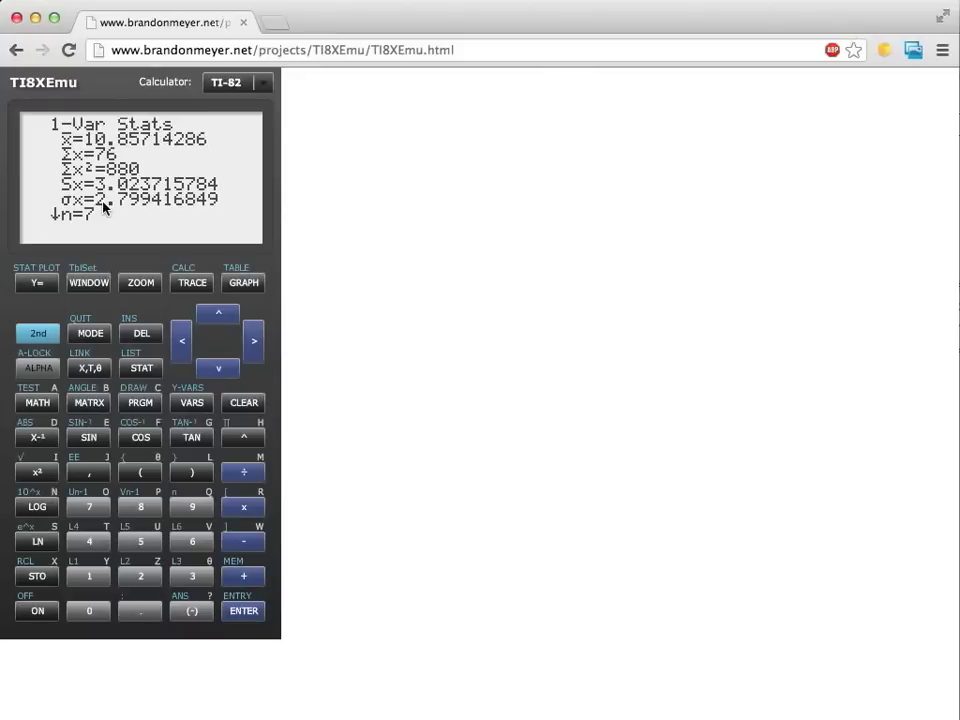
Step: Examine the full 1-Var Stats results, from the mean and standard deviation down to the quartiles, median and maximum
left_click(221, 378)
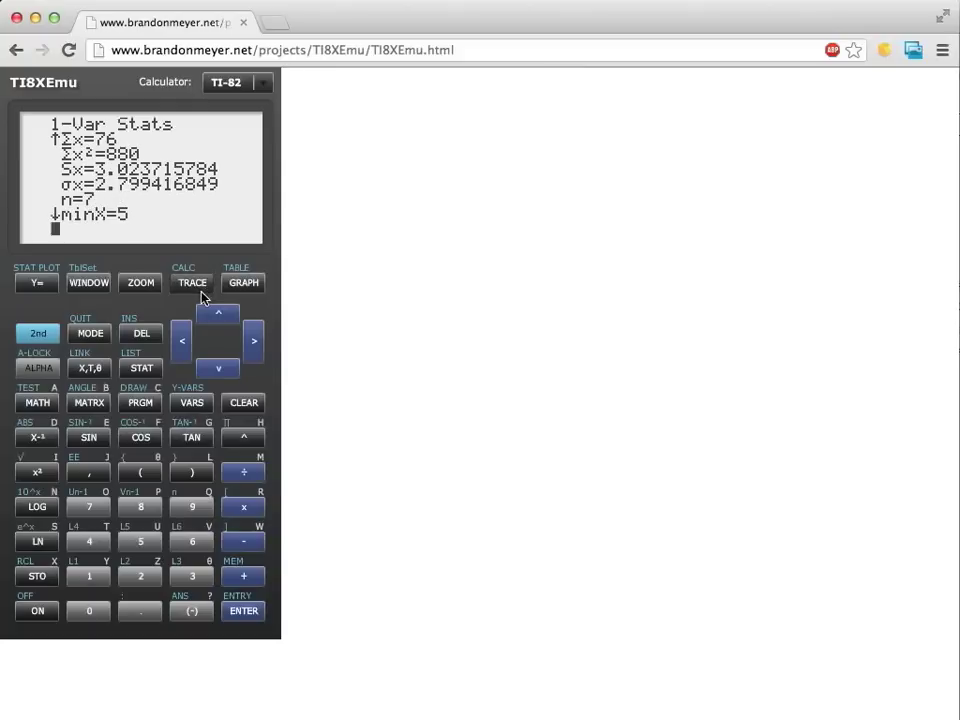
left_click(227, 375)
left_click(227, 375)
left_click(227, 375)
left_click(227, 375)
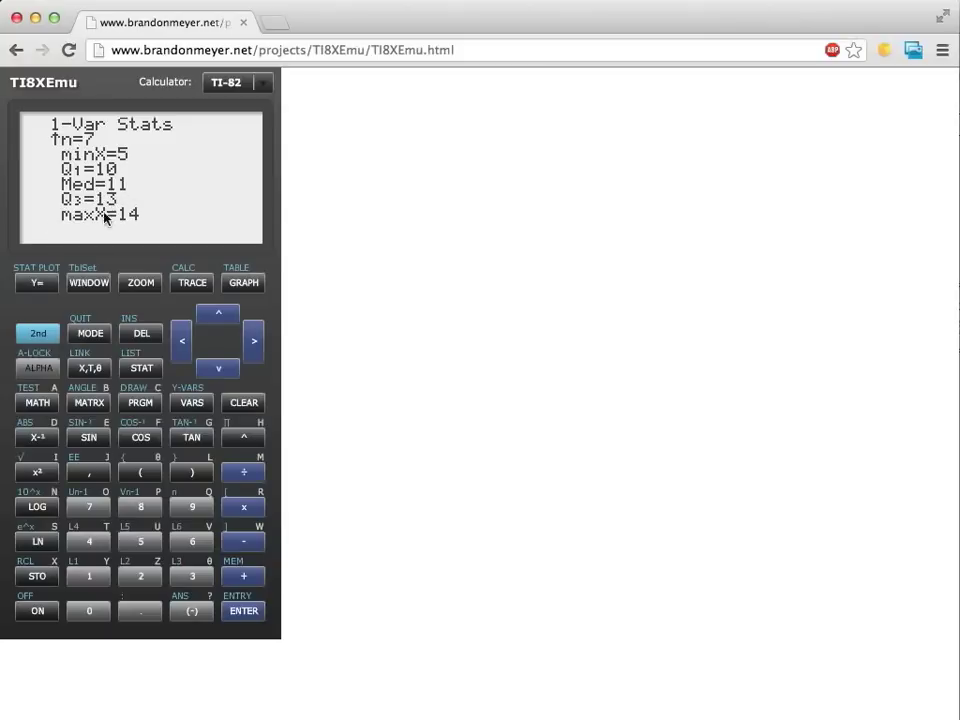
left_click(216, 317)
left_click(216, 317)
left_click(216, 317)
left_click(216, 317)
left_click(216, 317)
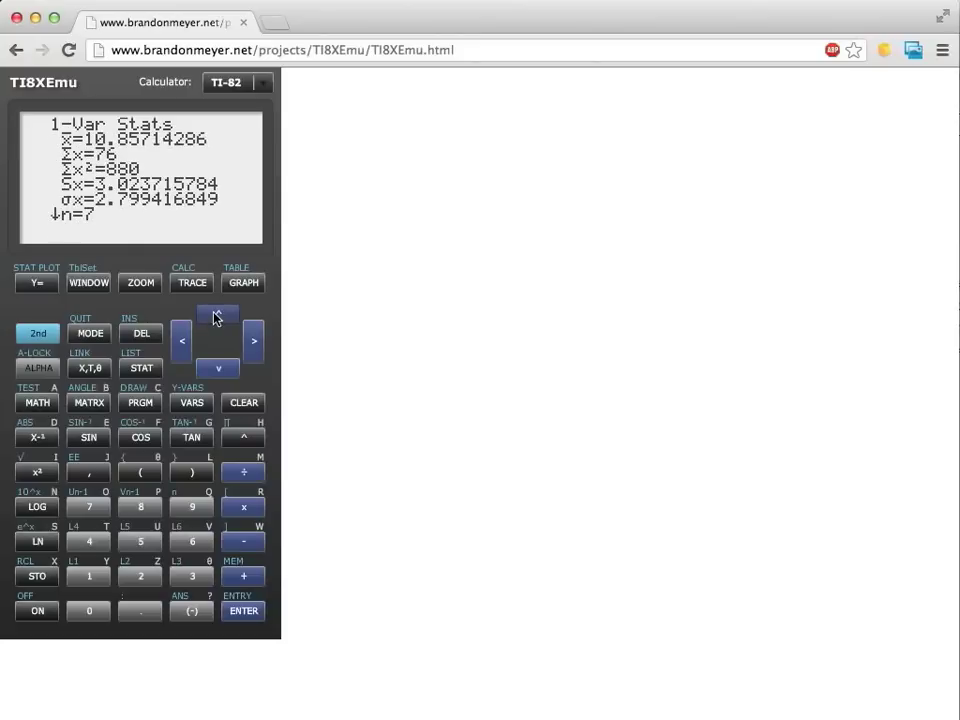
Step: Switch to LibreOffice Calc and examine how the ages in the Ålder column pair with their values in the Frekvens column
key("super+Tab")
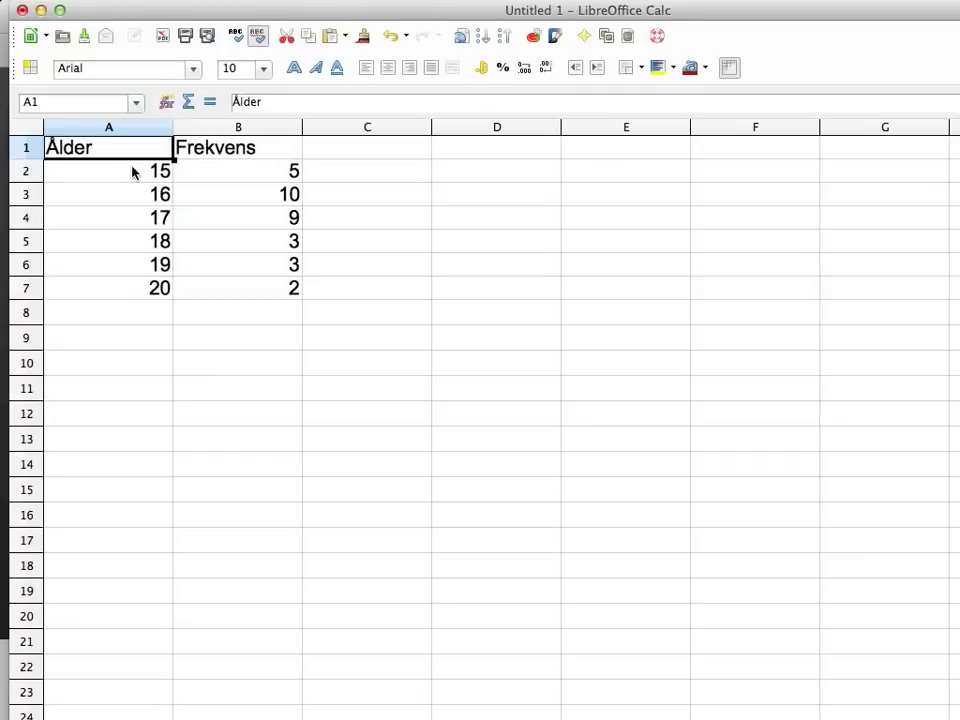
left_click_drag(128, 173, 120, 289)
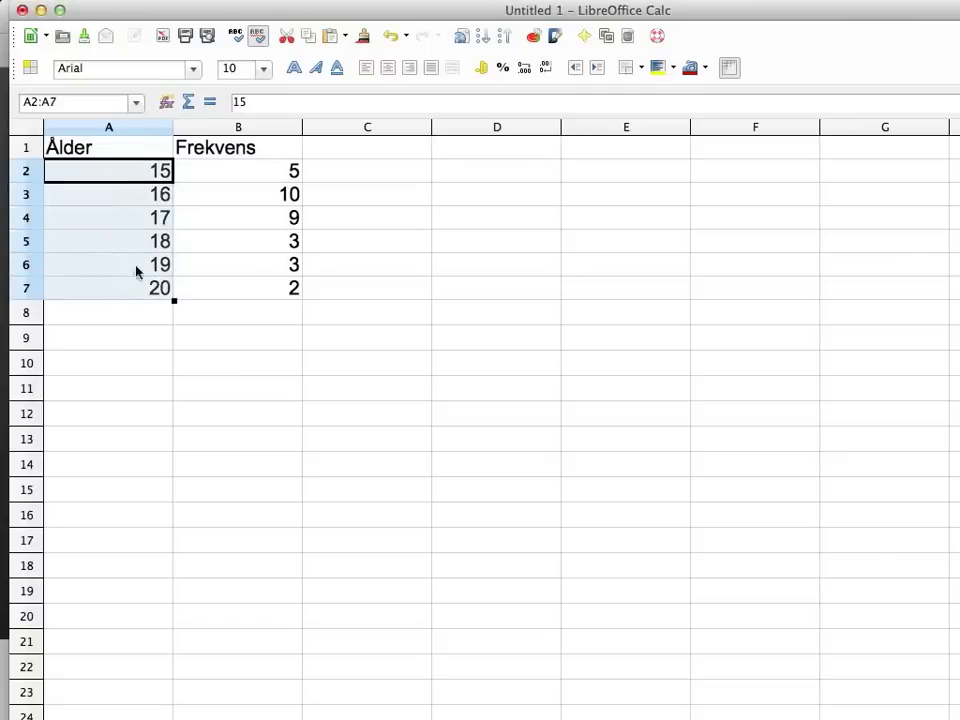
left_click(223, 172)
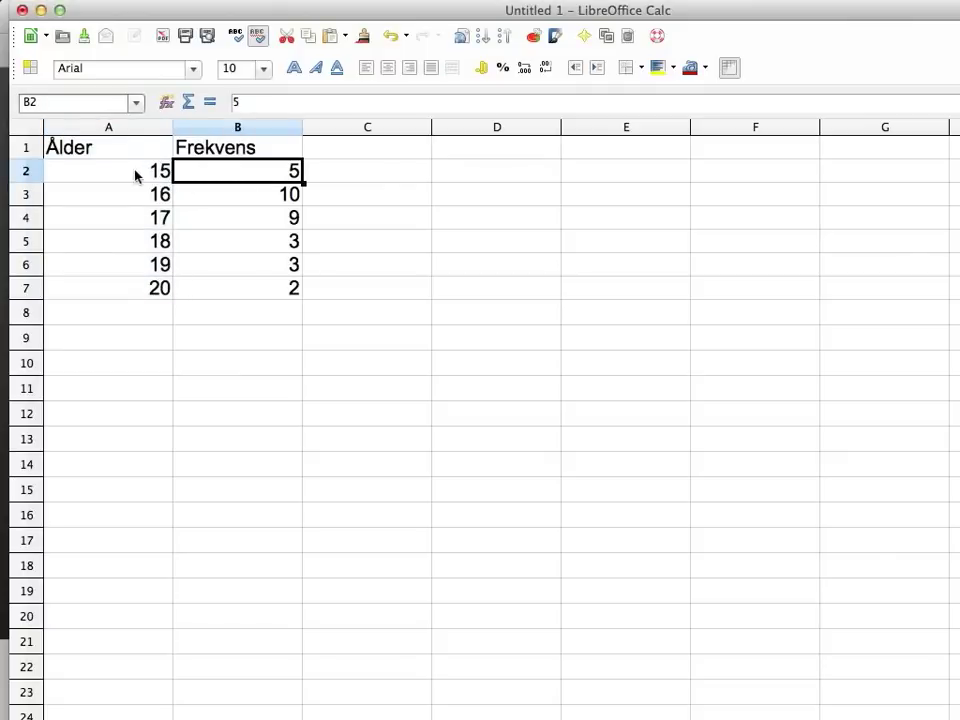
left_click(245, 197)
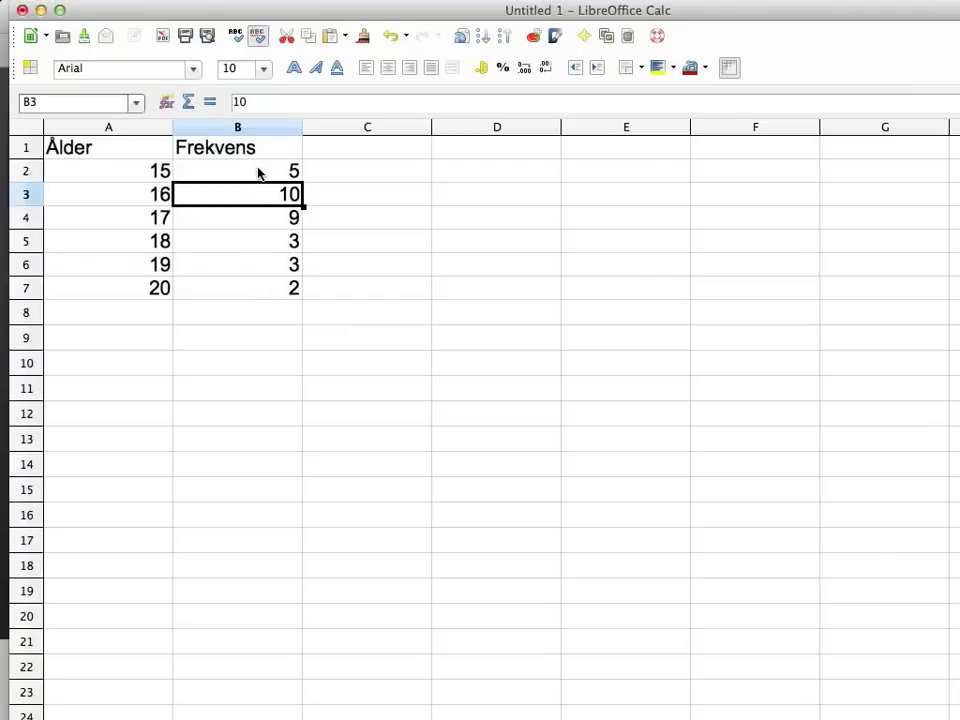
left_click_drag(155, 172, 228, 214)
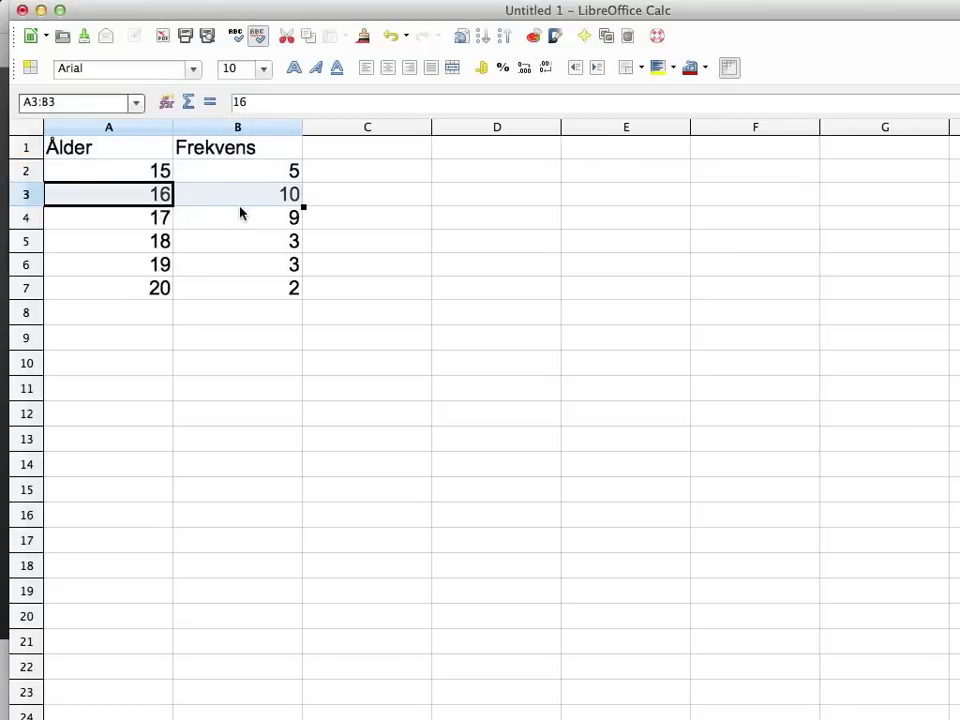
Step: Switch back to the emulator, change the calculator model to TI-83 and upload the ROM file 08ti83rom.zip
key("super+Tab")
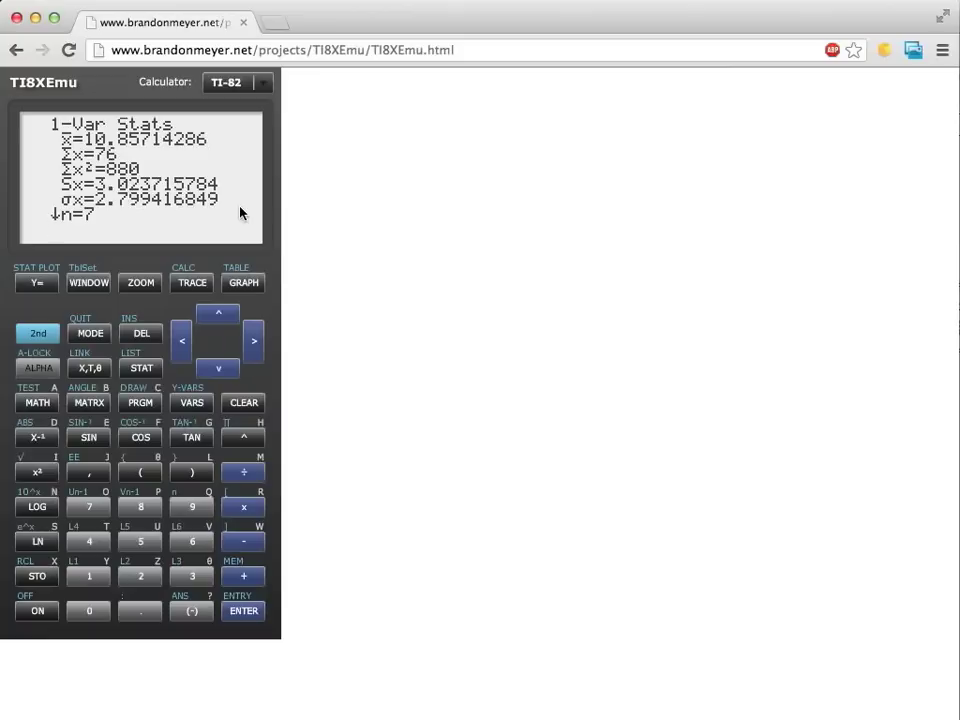
left_click(265, 86)
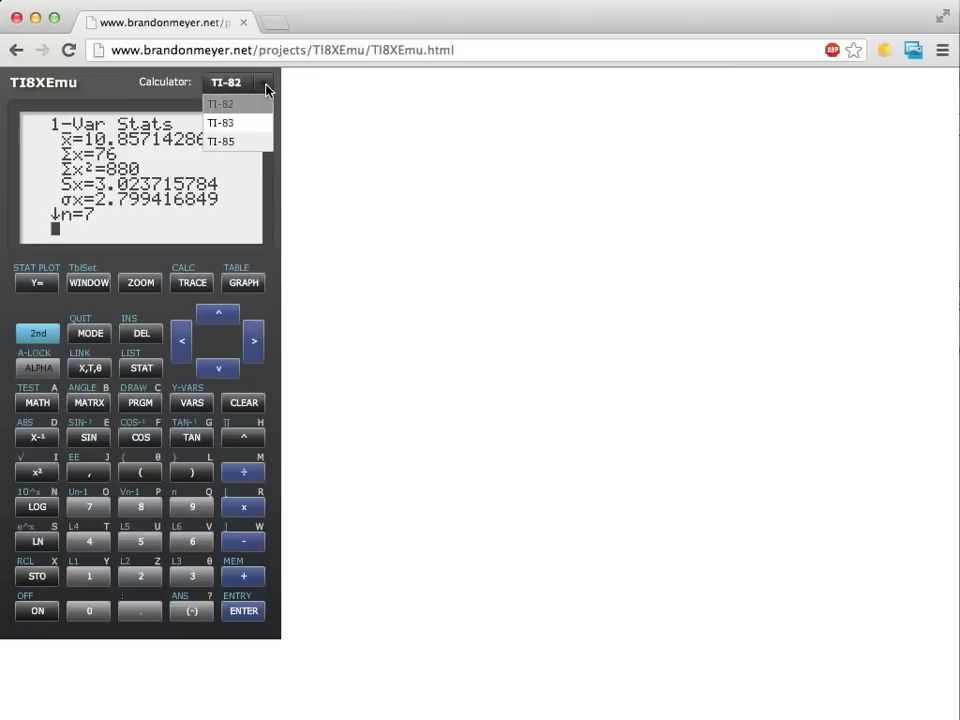
left_click(240, 126)
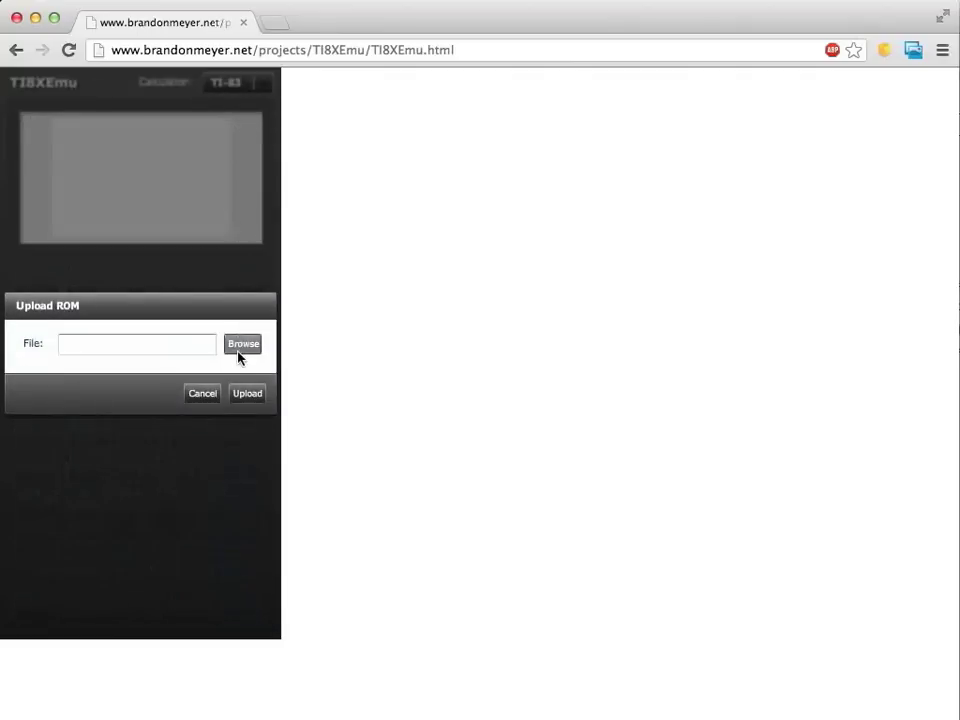
left_click(240, 344)
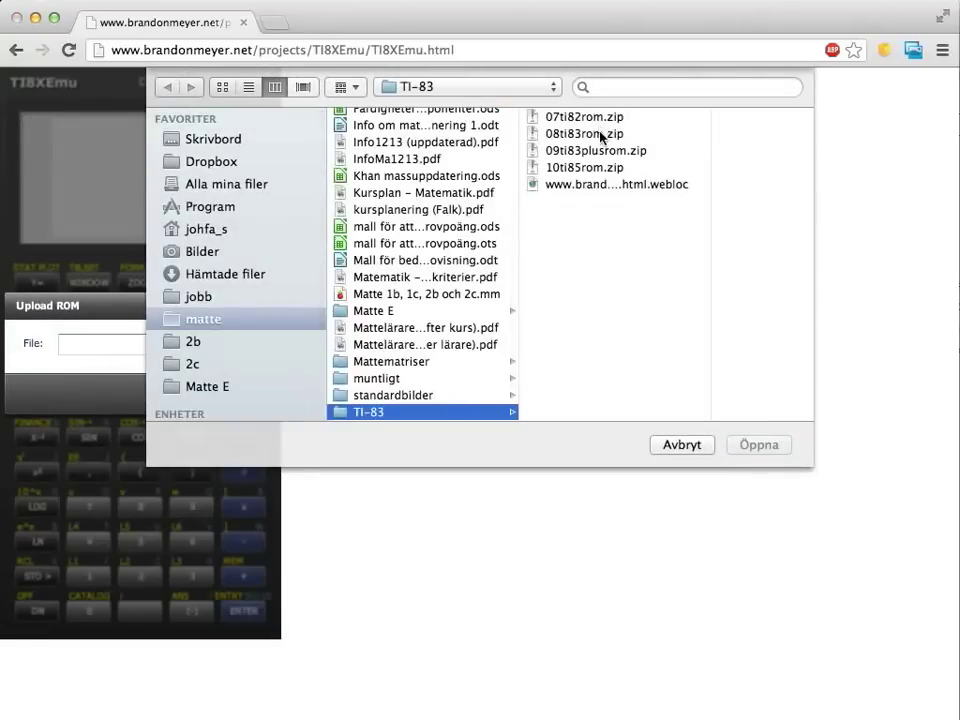
left_click(604, 133)
key("Return")
left_click(252, 393)
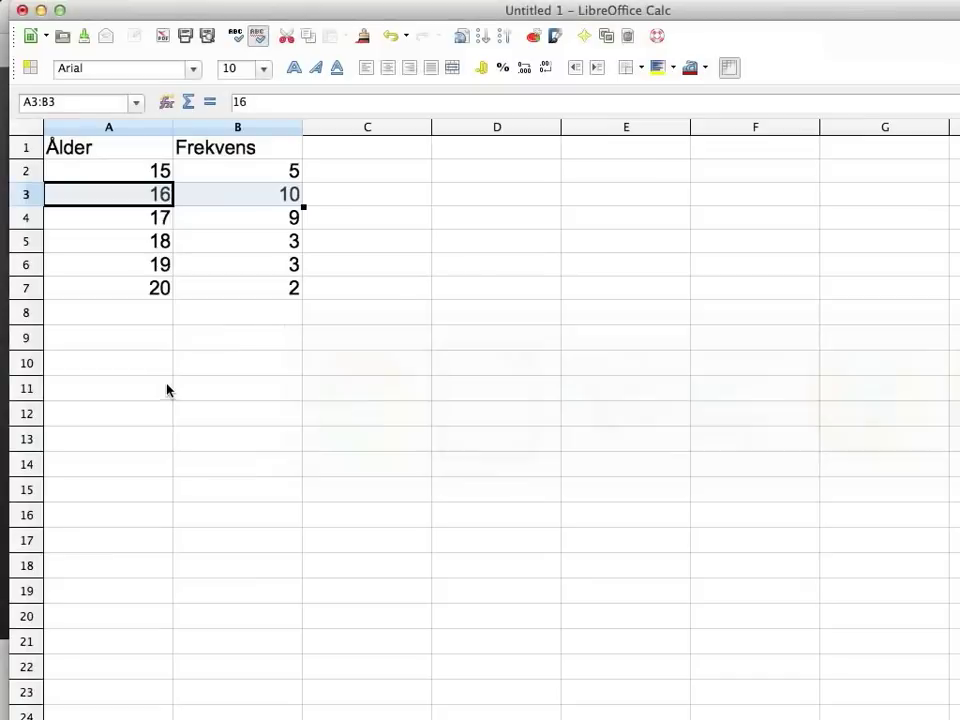
Step: Review the values in the Ålder and Frekvens columns, and open the list editor on the TI-83 emulator
left_click_drag(144, 175, 146, 287)
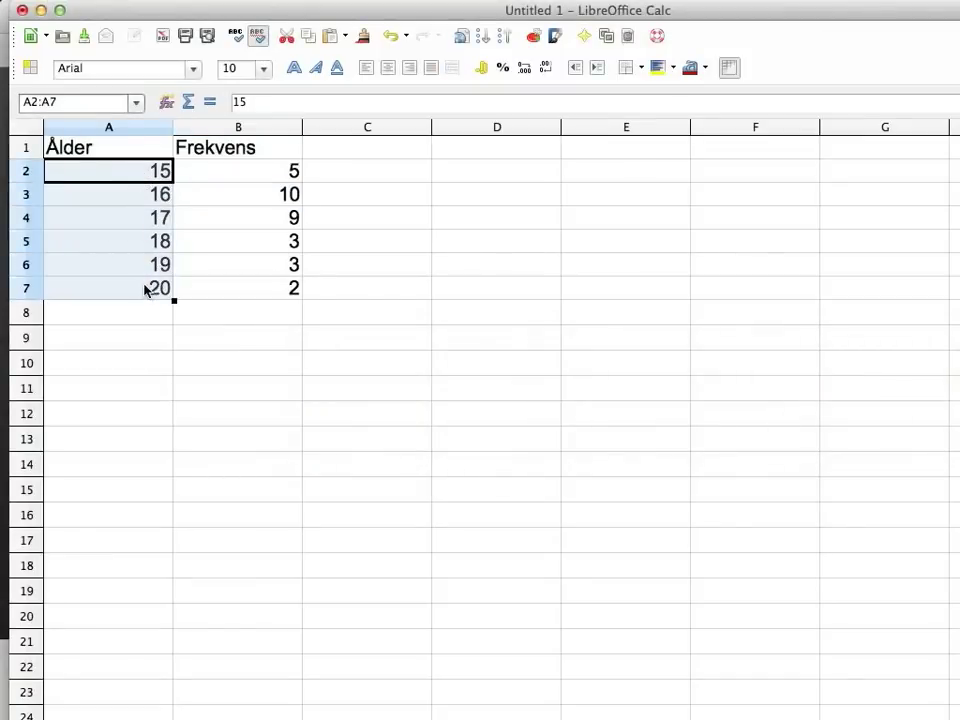
left_click_drag(204, 173, 214, 296)
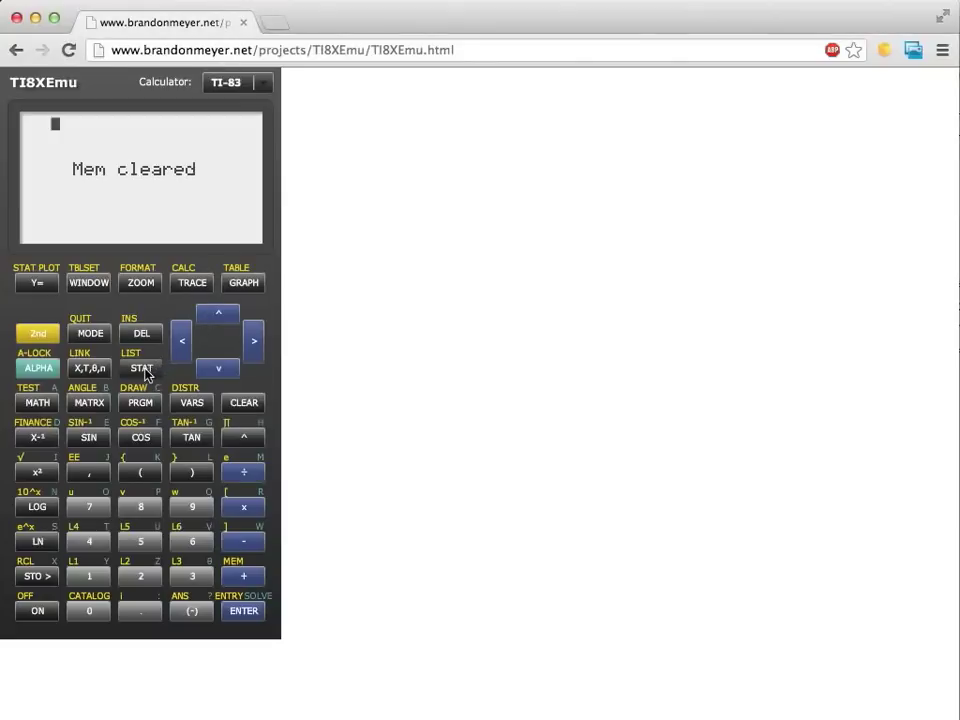
left_click(142, 369)
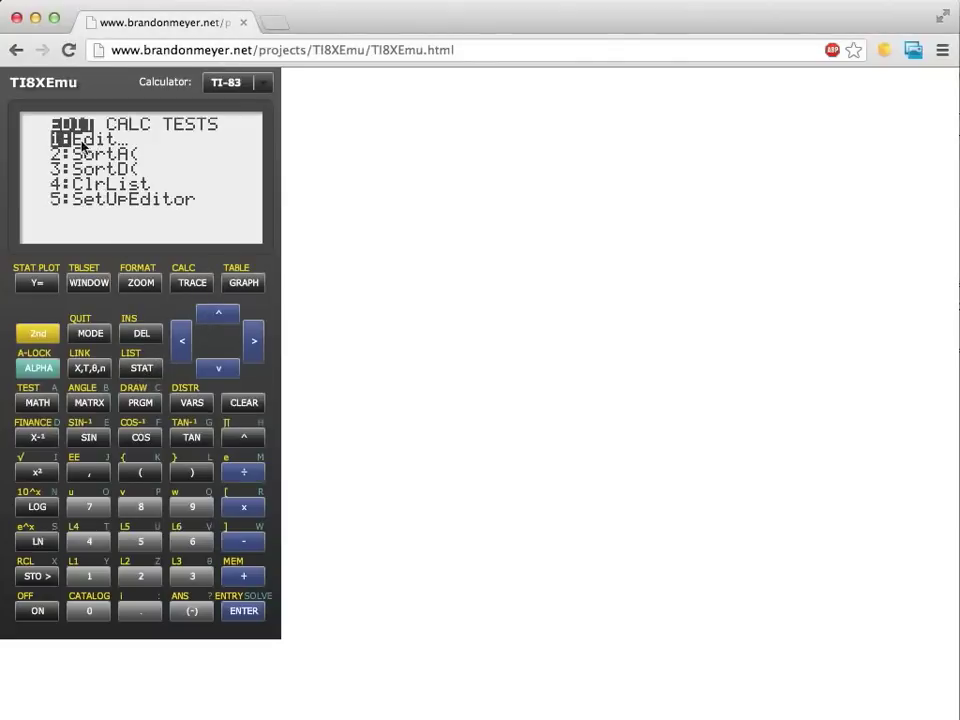
left_click(246, 612)
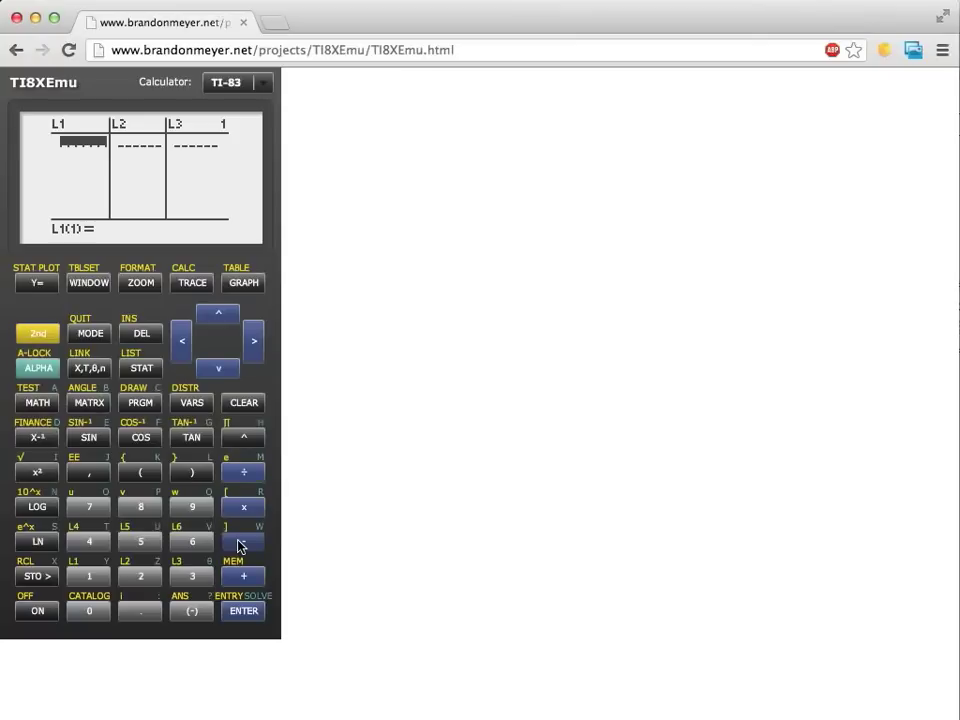
Step: Enter the ages 15, 16, 17, 18, 19 and 20 in list L1
type("15")
key("Return")
type("16")
key("Return")
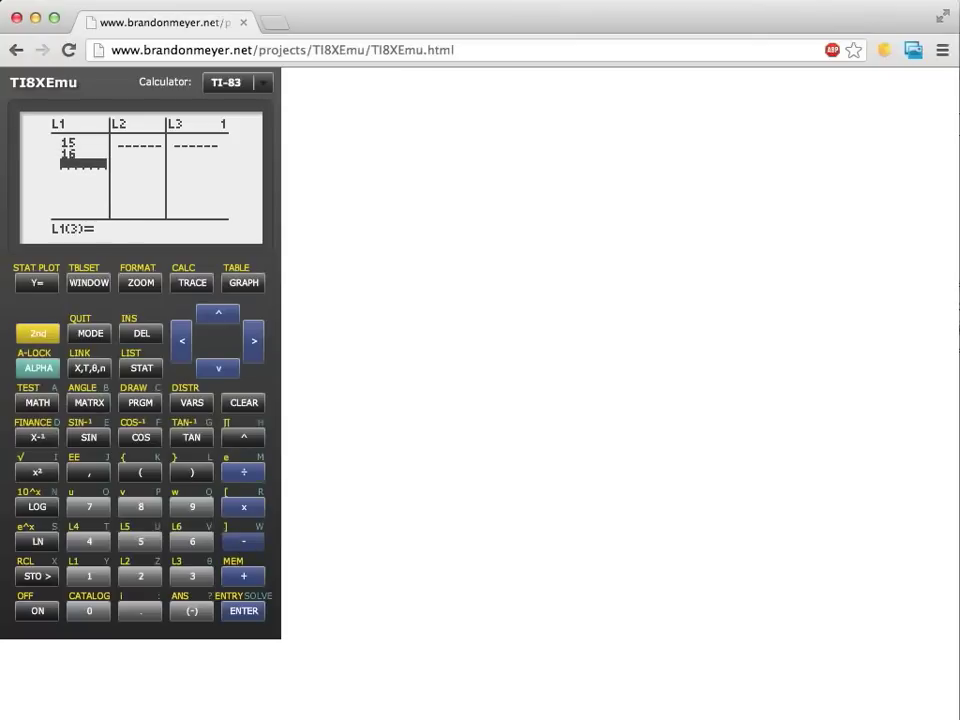
type("17")
key("Return")
type("18")
key("Return")
type("1")
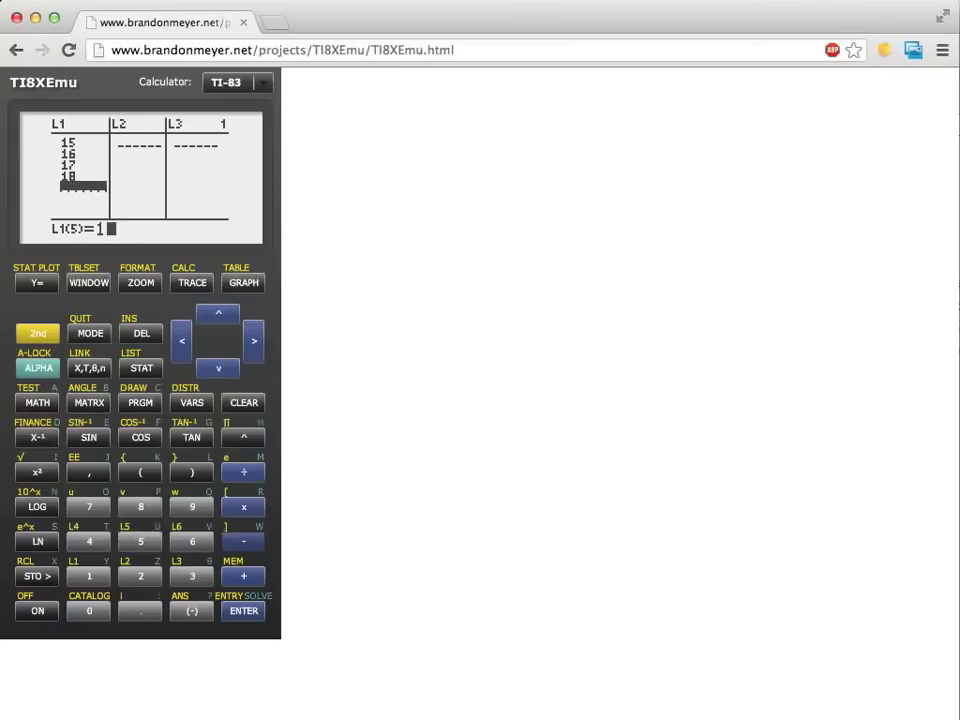
type("9")
key("Return")
type("20")
key("Return")
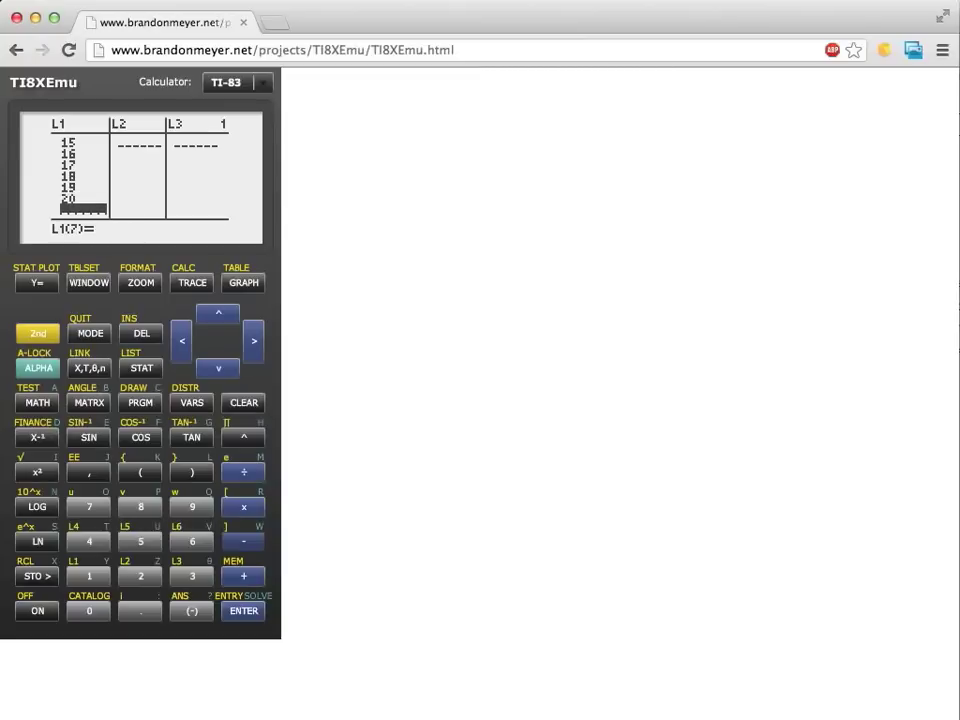
Step: Enter the frequencies 5, 10, 9, 3, 3 and 2 from the spreadsheet in list L2
left_click(255, 352)
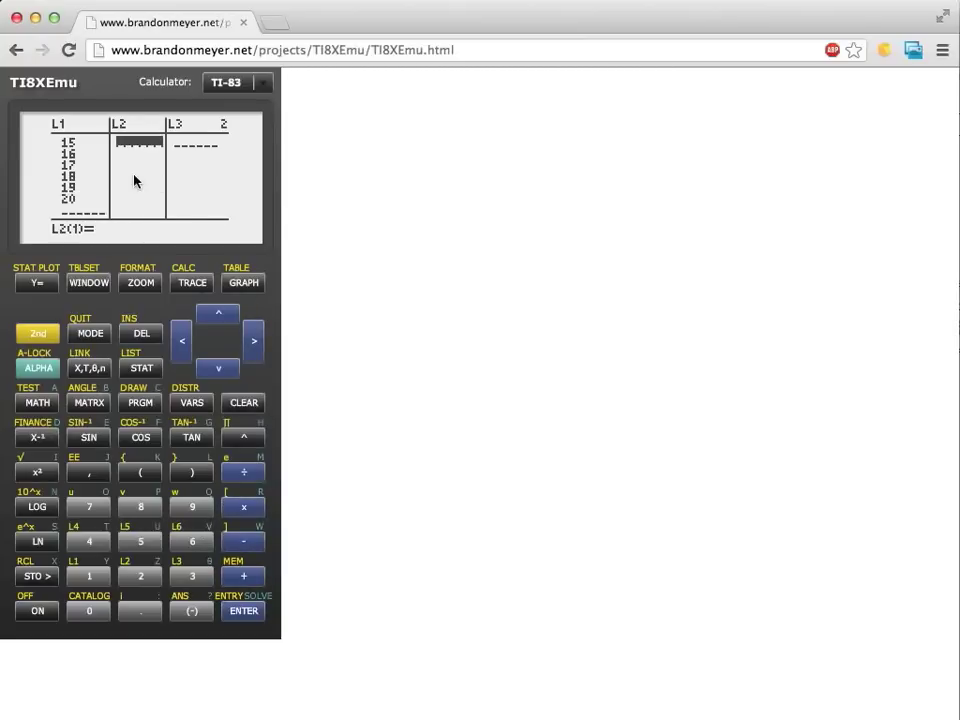
key("super+Tab")
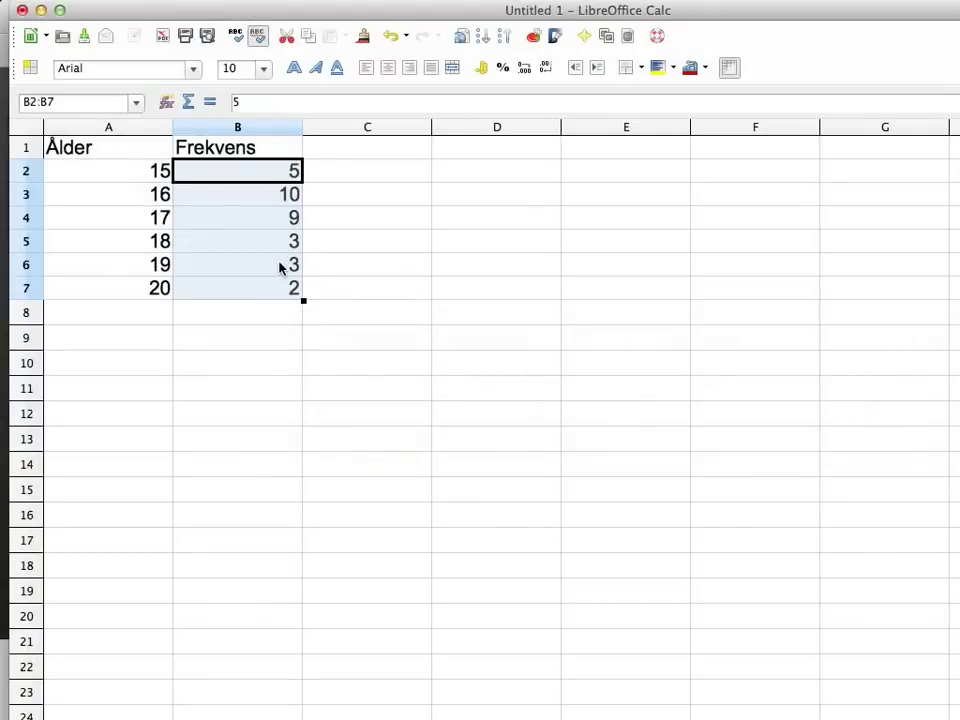
key("super+Tab")
type("5")
key("Return")
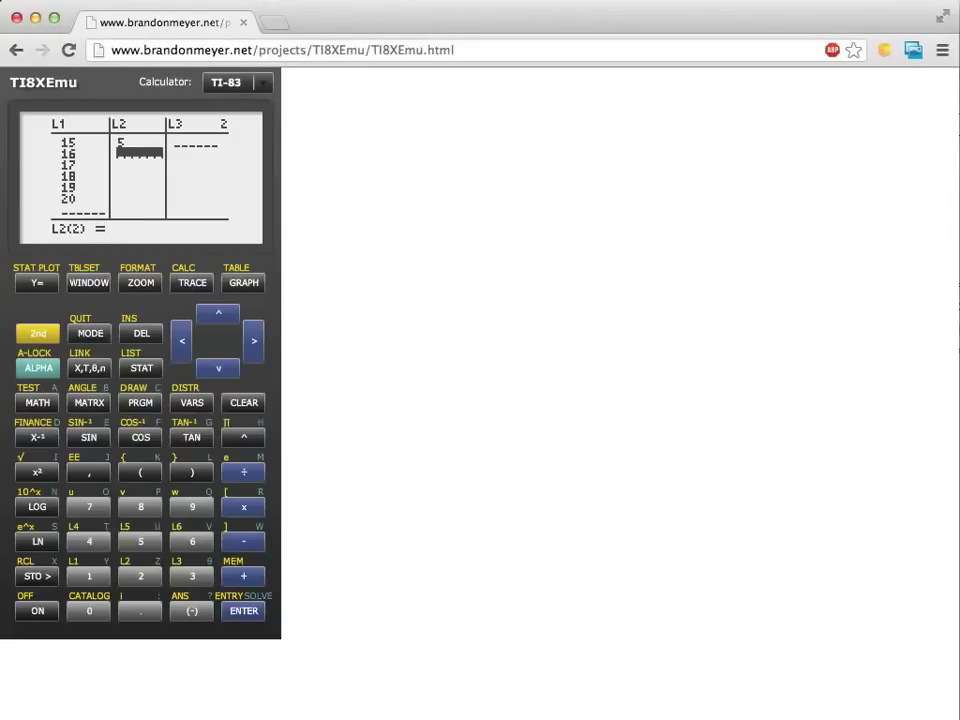
type("10")
key("Return")
type("9")
key("Return")
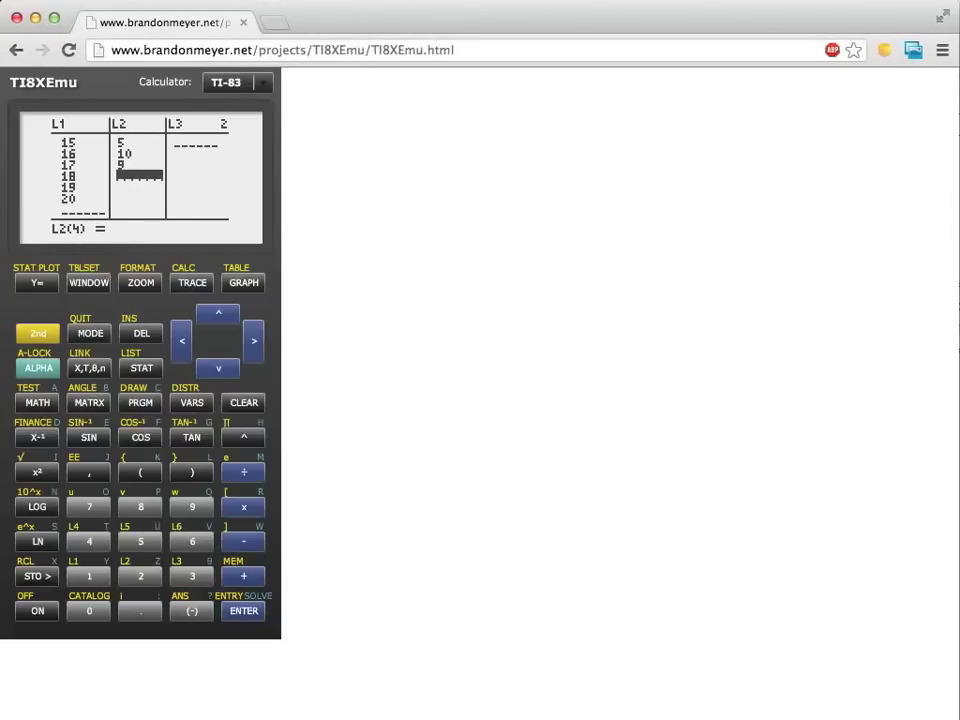
type("3")
key("Return")
type("3")
key("Return")
type("2")
key("Return")
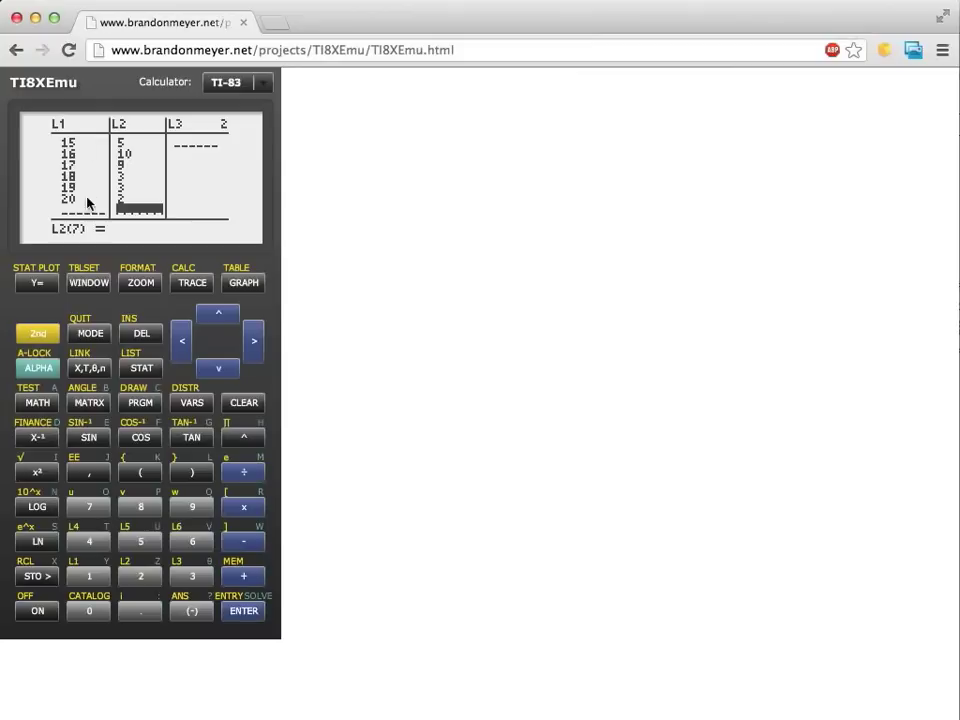
Step: Leave the list editor and insert the stdDev( function from the list math functions on the home screen
left_click(38, 341)
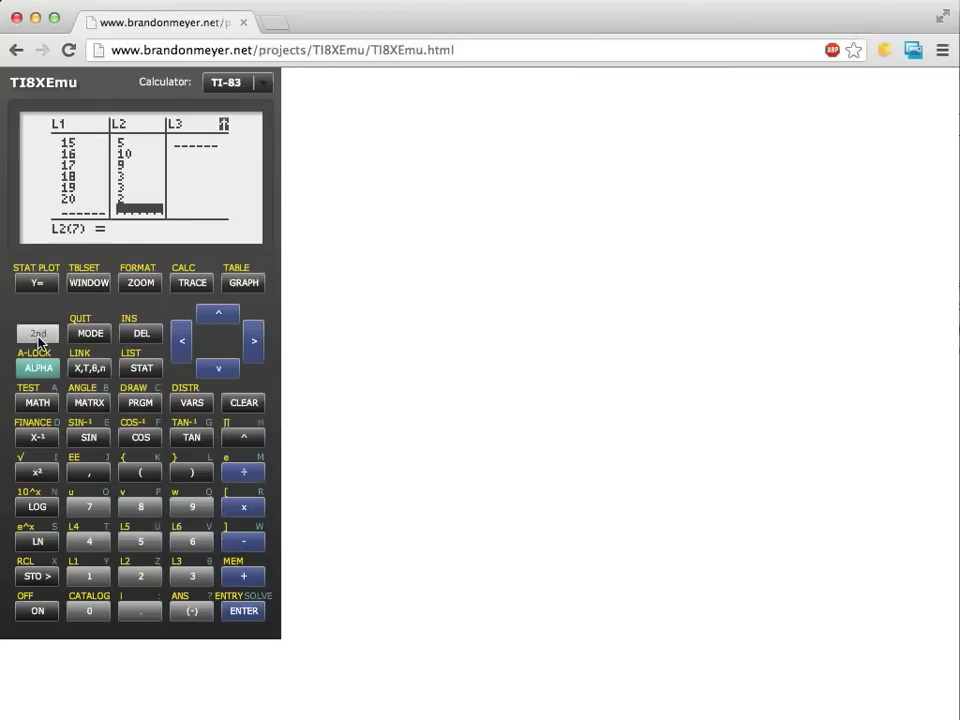
left_click(97, 338)
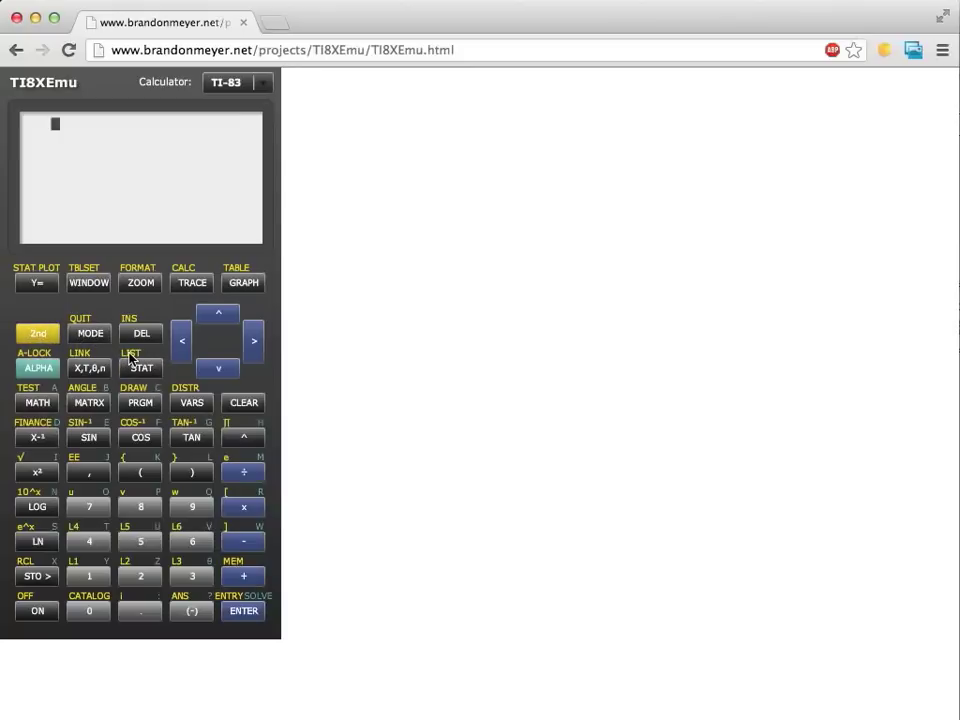
left_click(40, 336)
left_click(145, 372)
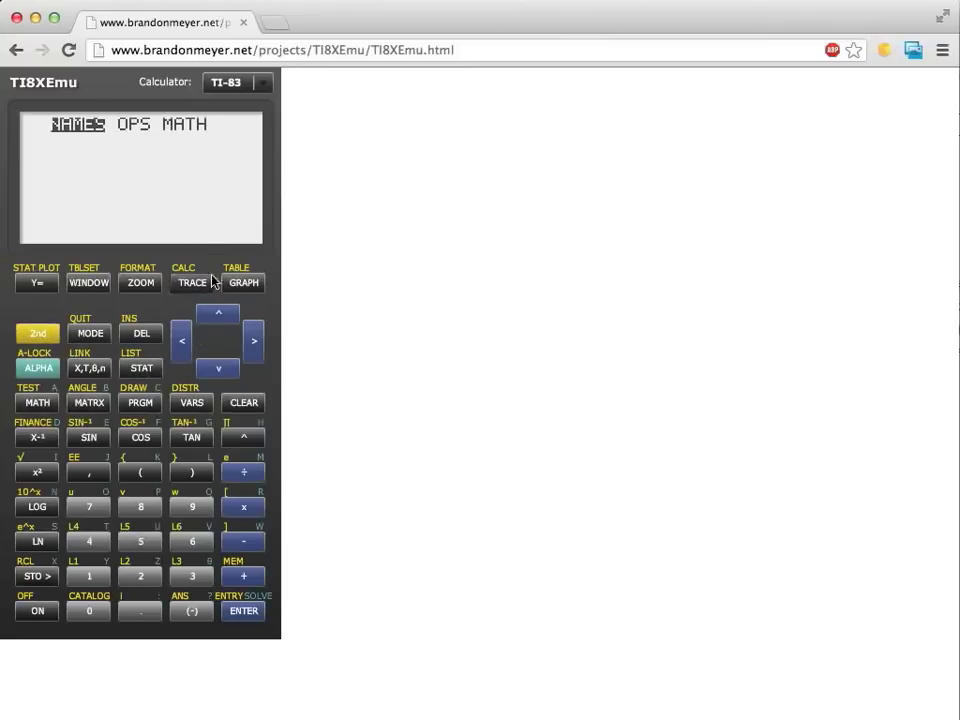
left_click(254, 341)
left_click(254, 341)
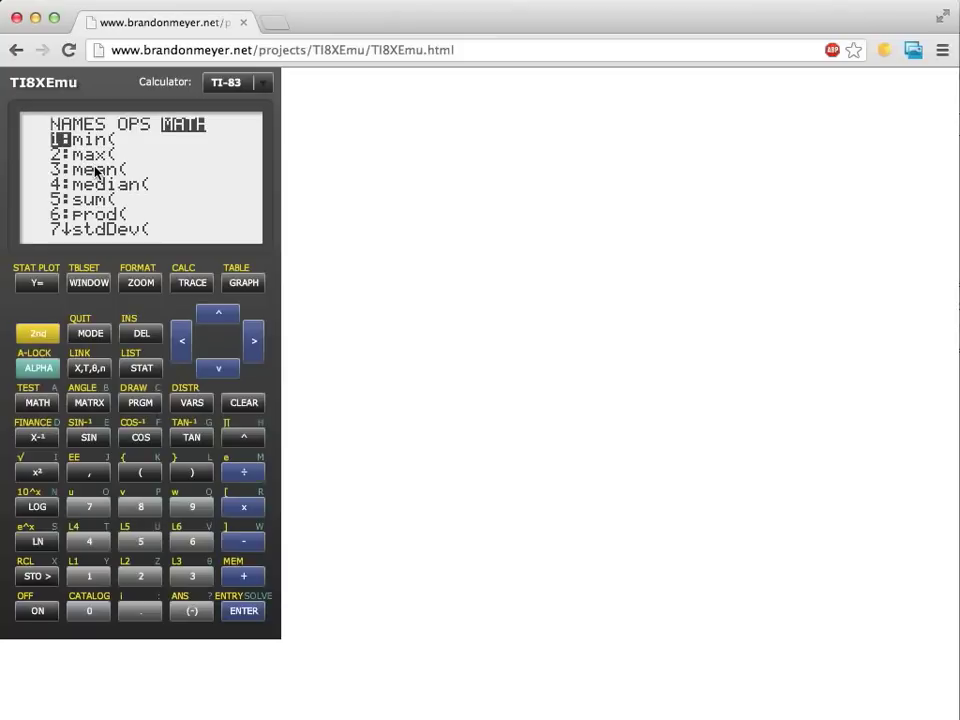
left_click(211, 368)
left_click_drag(211, 368, 211, 368)
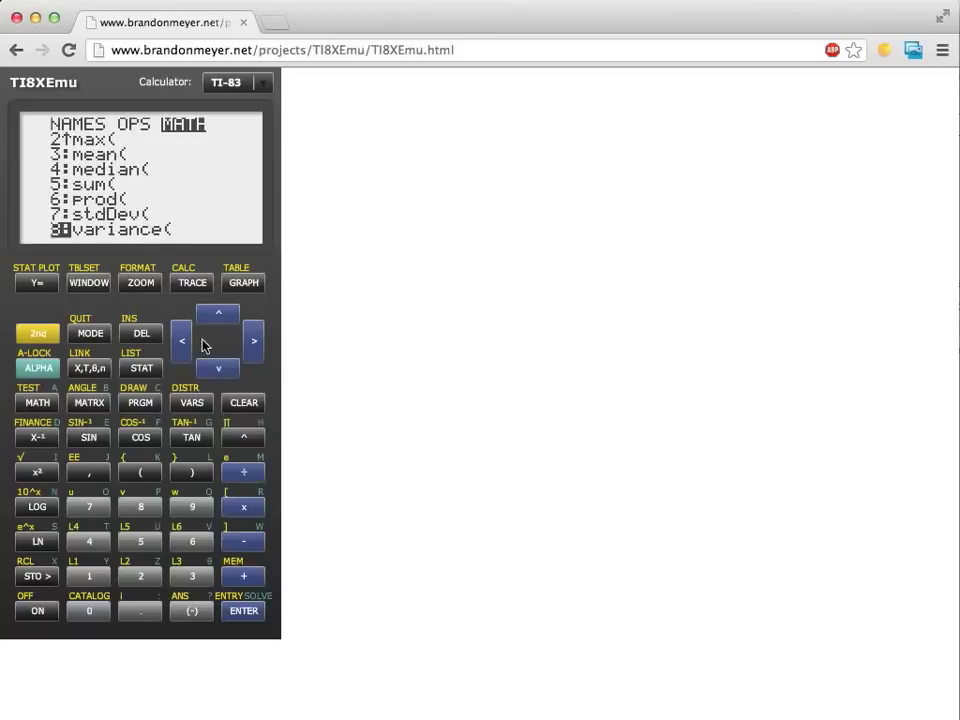
left_click(215, 313)
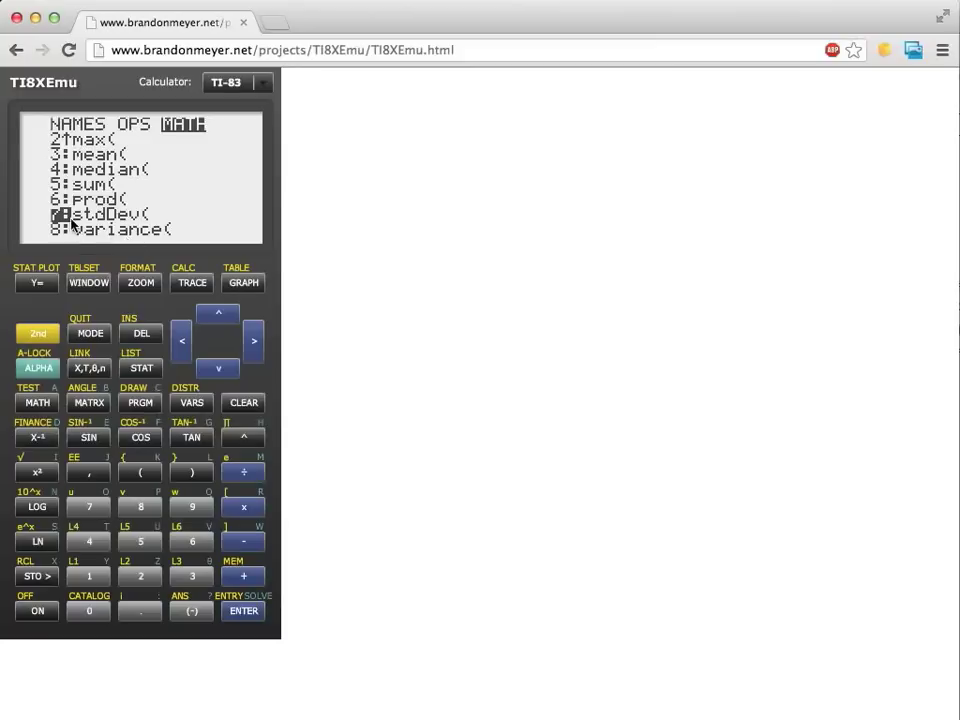
left_click(248, 614)
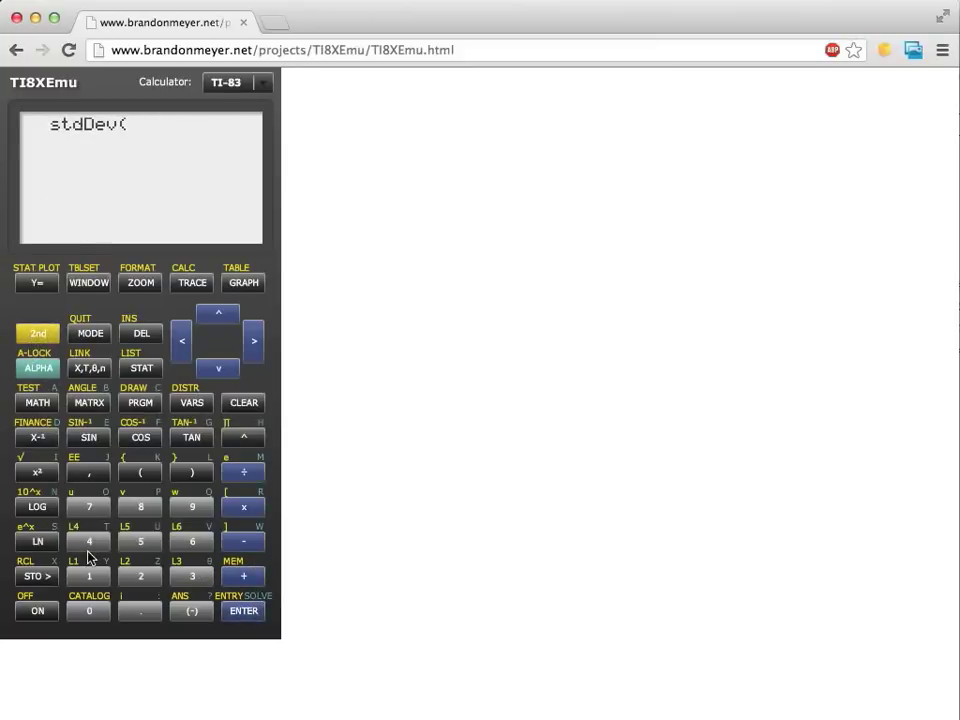
Step: Complete the expression as stdDev(L1,L2) and calculate the standard deviation of the frequency table
left_click(88, 582)
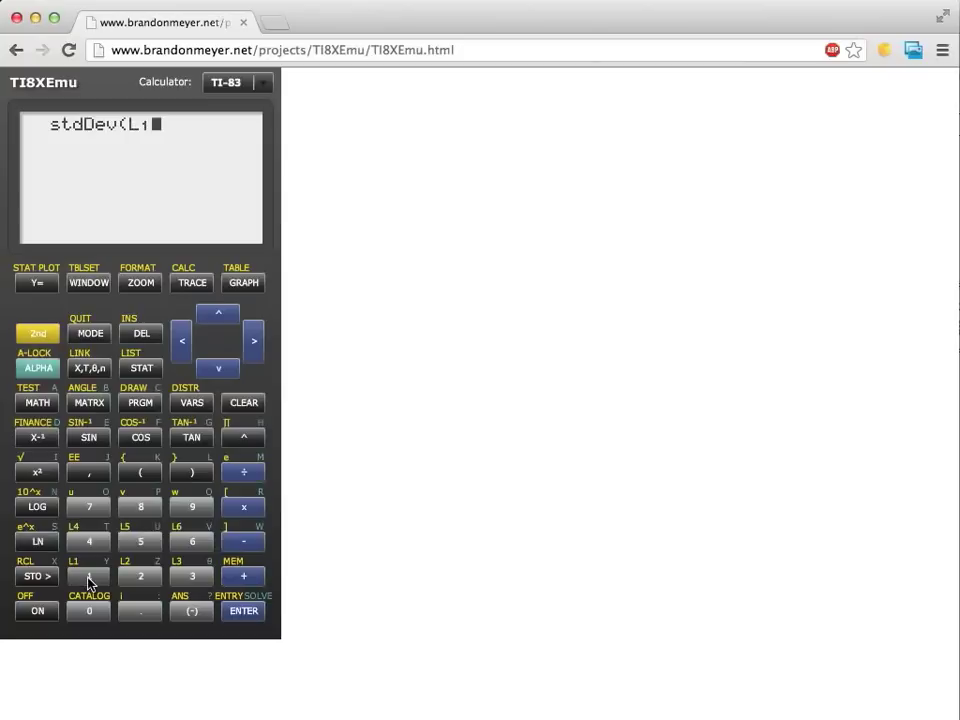
left_click(86, 476)
left_click(37, 333)
left_click(143, 577)
left_click(193, 474)
left_click(243, 612)
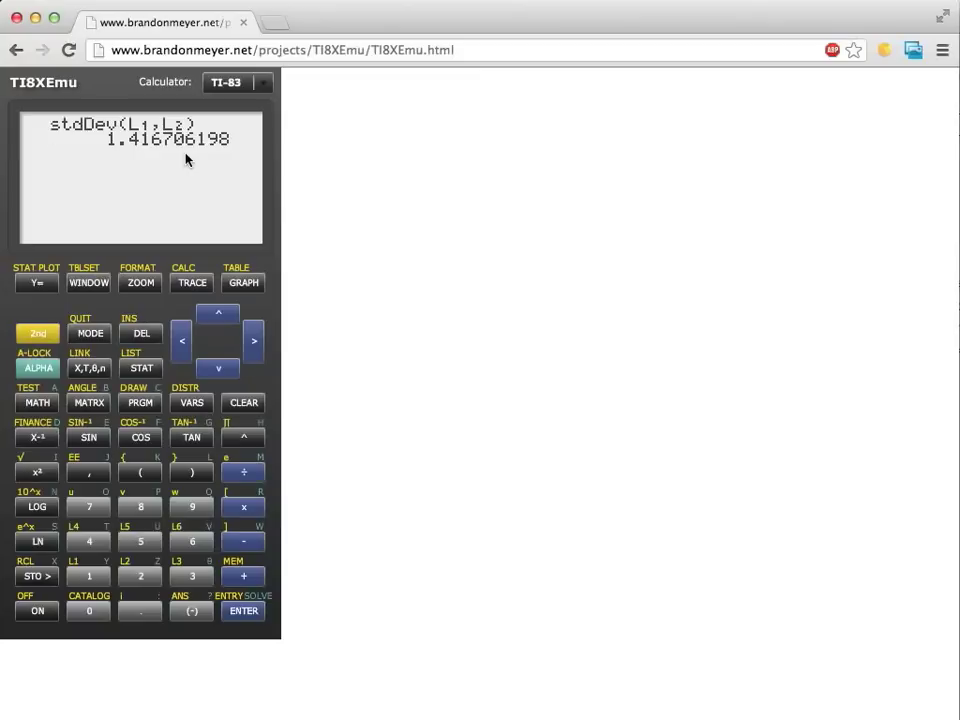
Step: Switch to LibreOffice Calc and look through the Mätvärde column down to its last value and back
key("super+Tab")
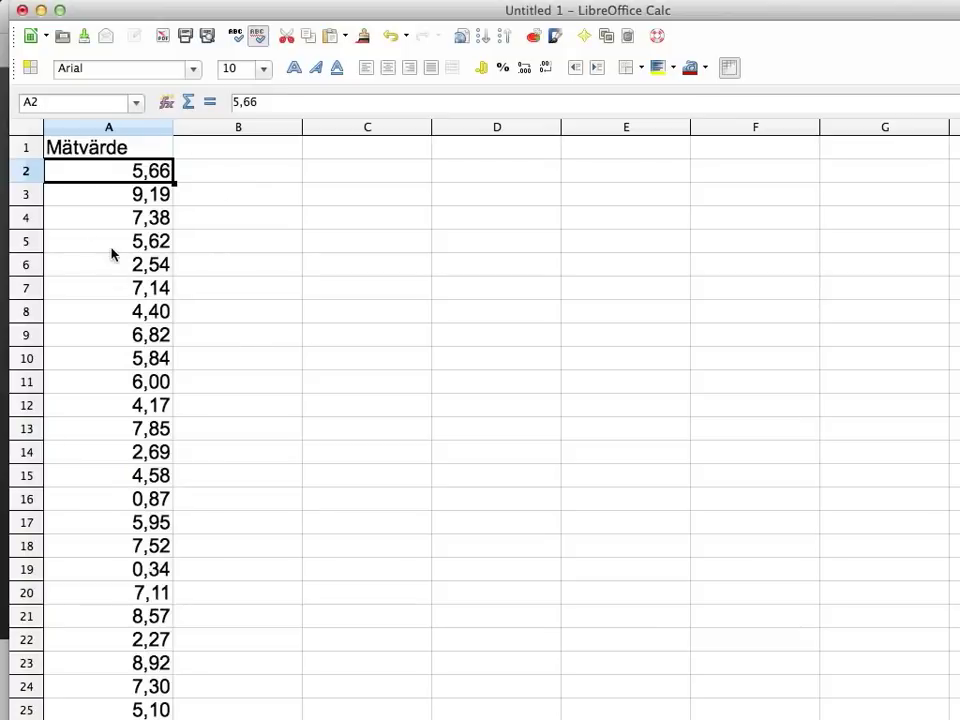
scroll(111, 253, "down", 10)
scroll(111, 253, "down", 17)
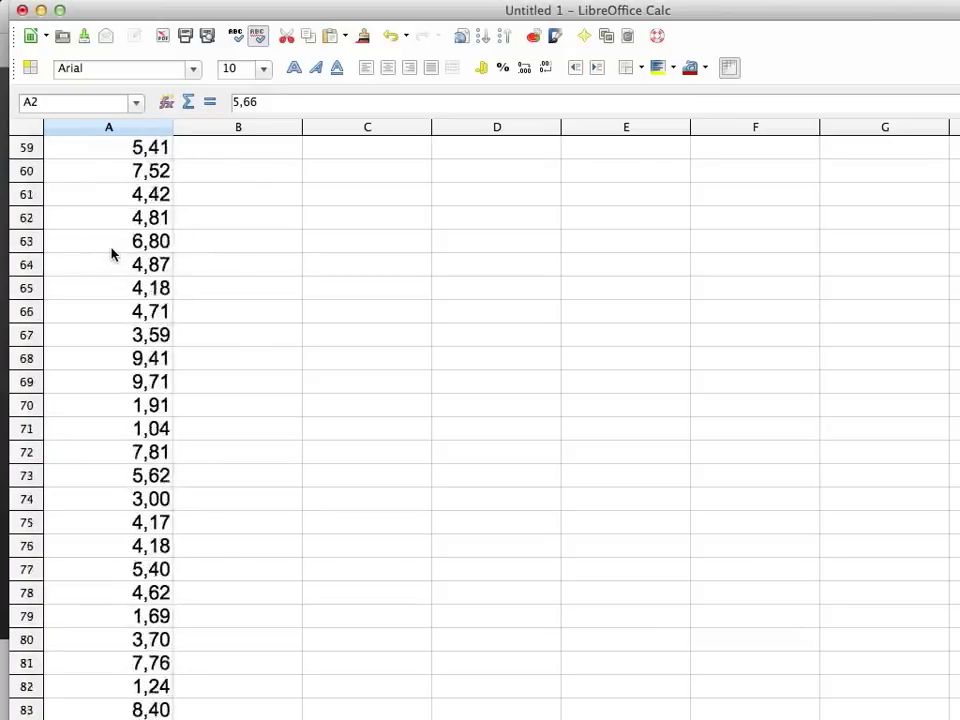
scroll(107, 375, "down", 1)
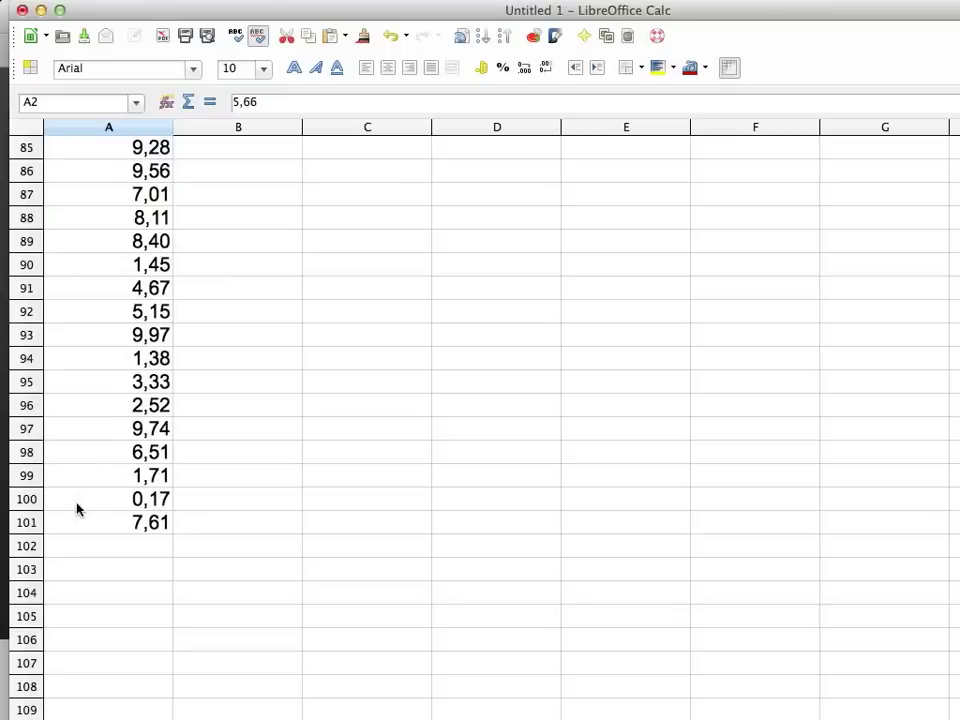
scroll(96, 512, "up", 20)
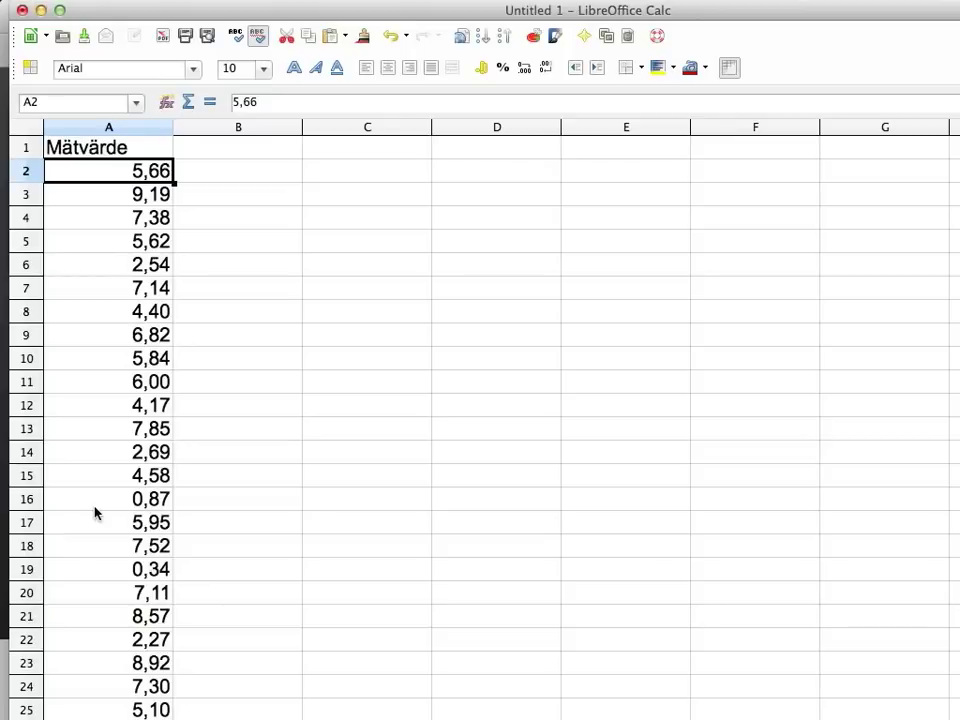
Step: Browse the available functions in the Function Wizard for cell C2 and close it without inserting any
key("Right")
key("Right")
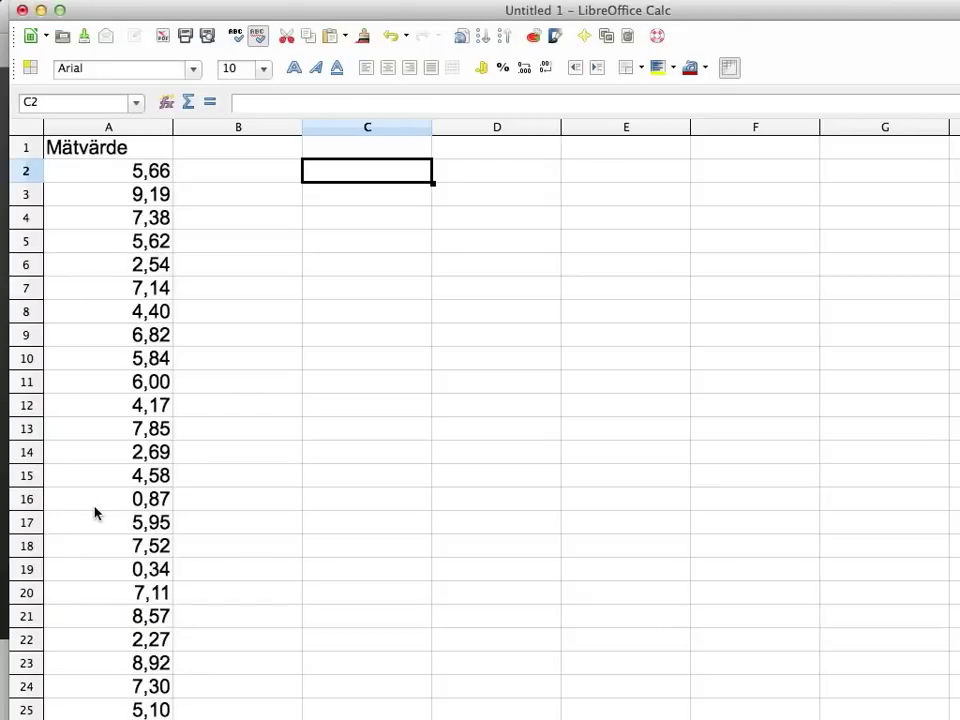
left_click(166, 103)
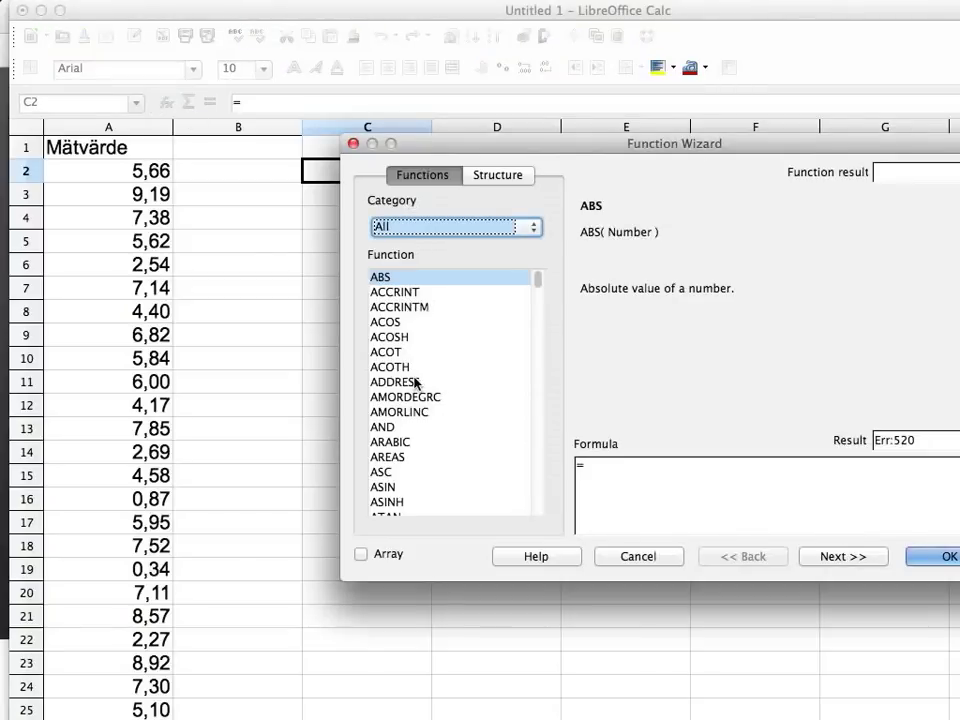
scroll(415, 382, "down", 2)
scroll(415, 382, "down", 4)
scroll(414, 381, "up", 6)
left_click(639, 557)
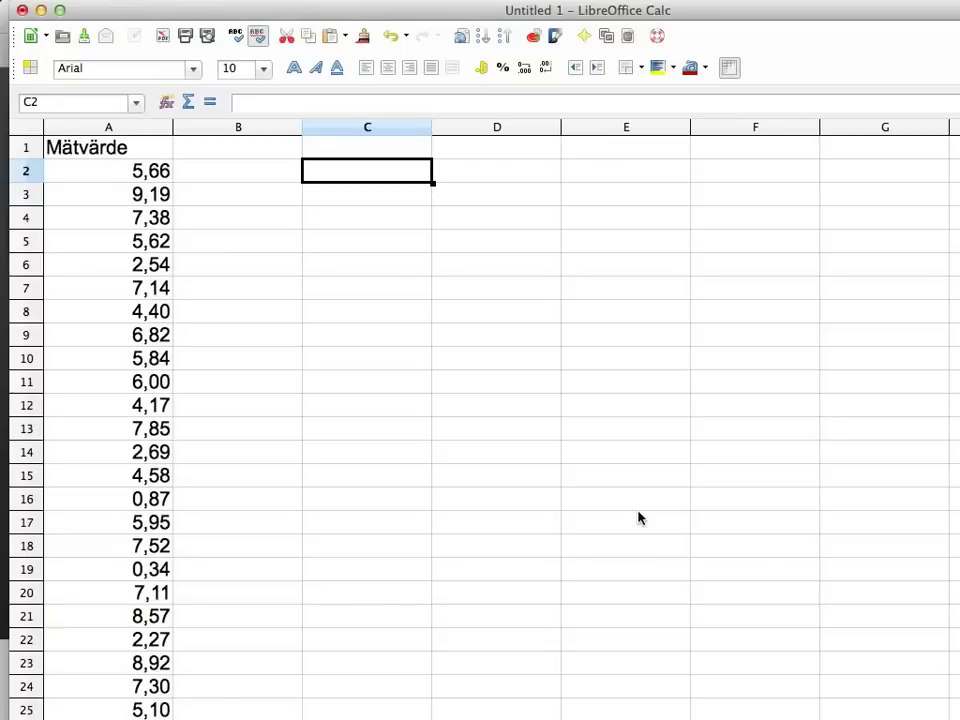
Step: Calculate the standard deviation of the Mätvärde values in cell C2 with the formula =stdev(A2:A101)
type("=st")
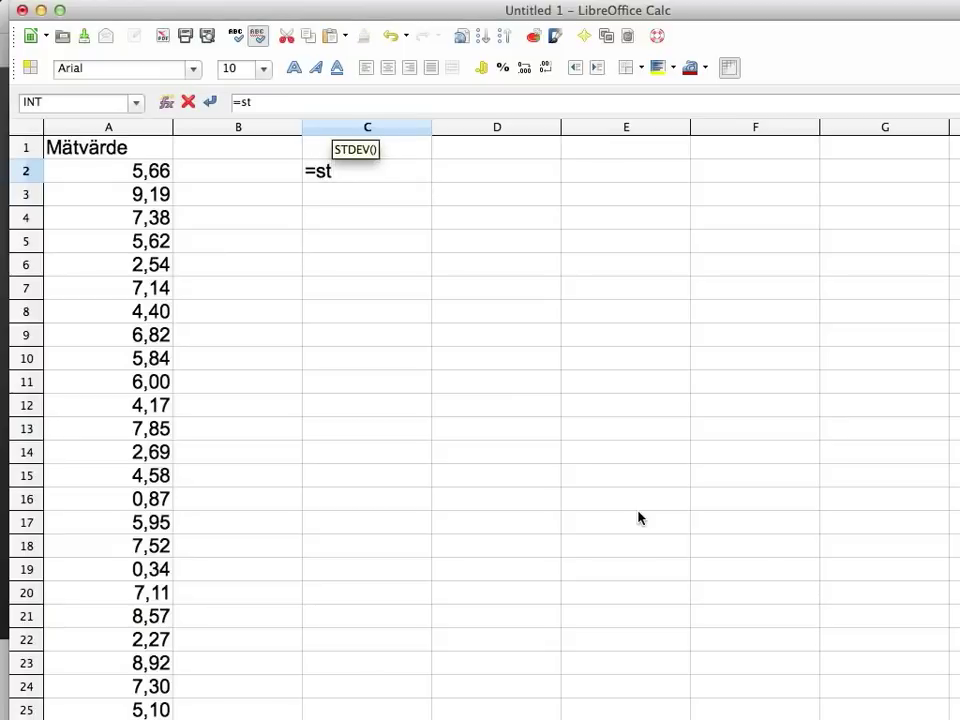
type("dev")
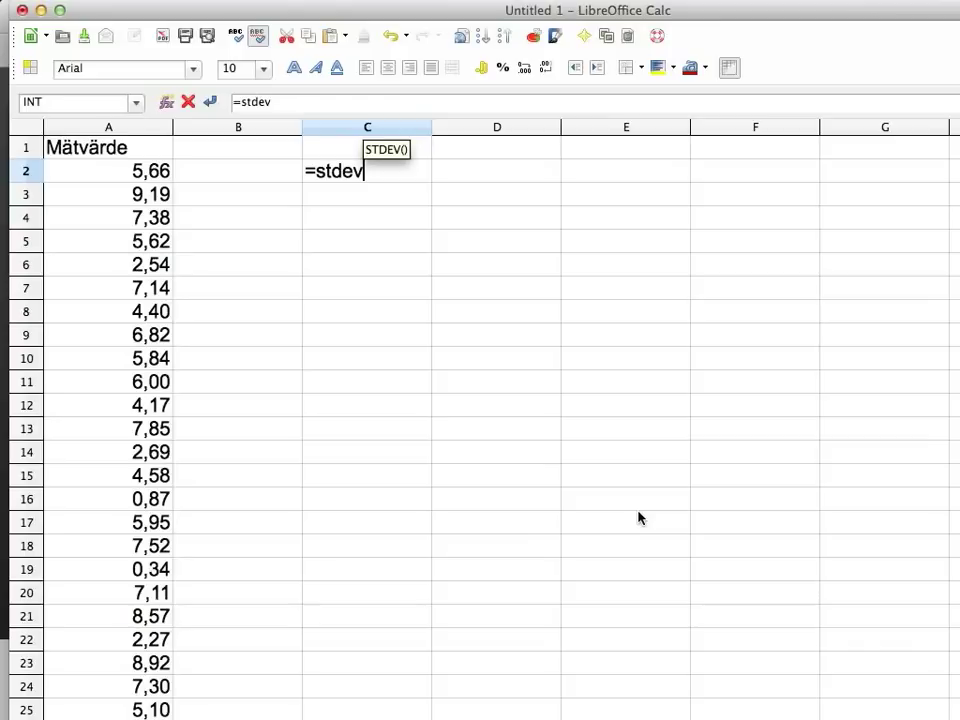
type("(")
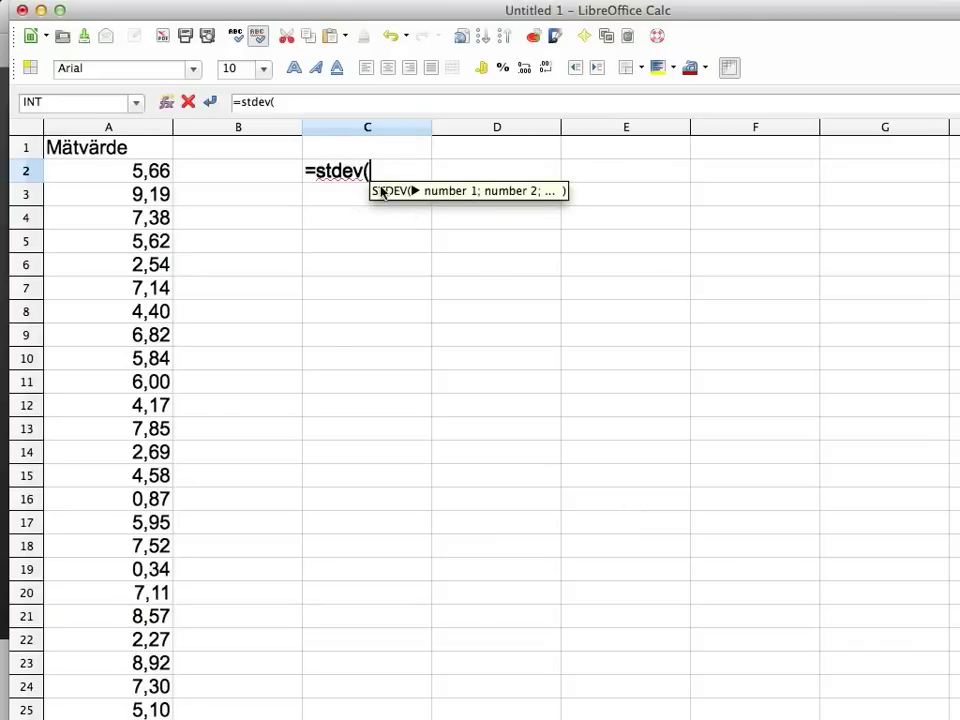
left_click(128, 174)
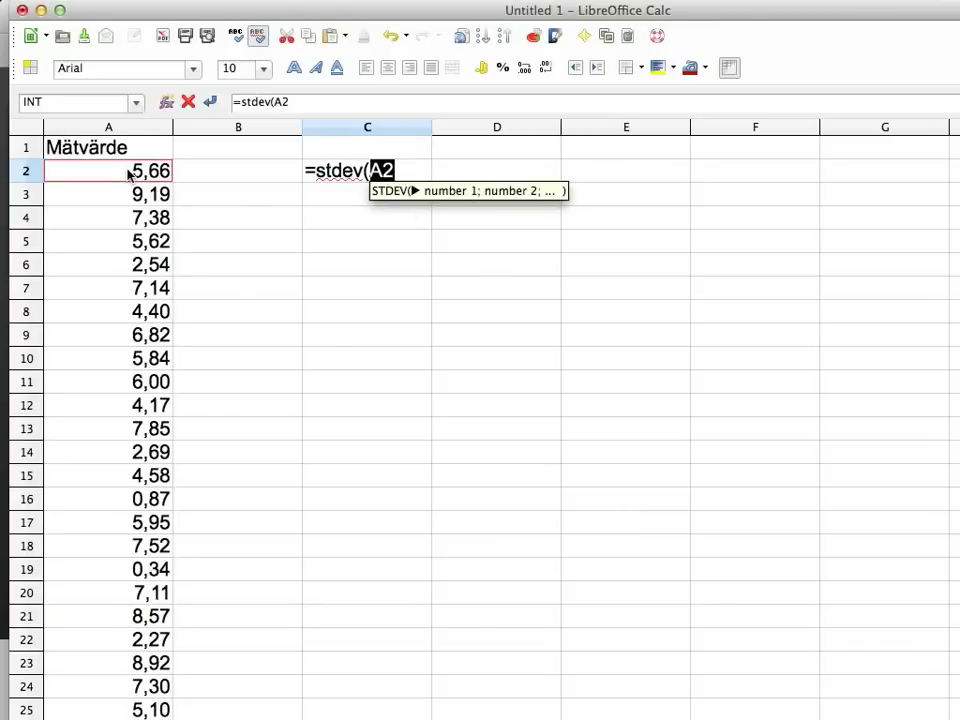
left_click_drag(128, 174, 92, 626)
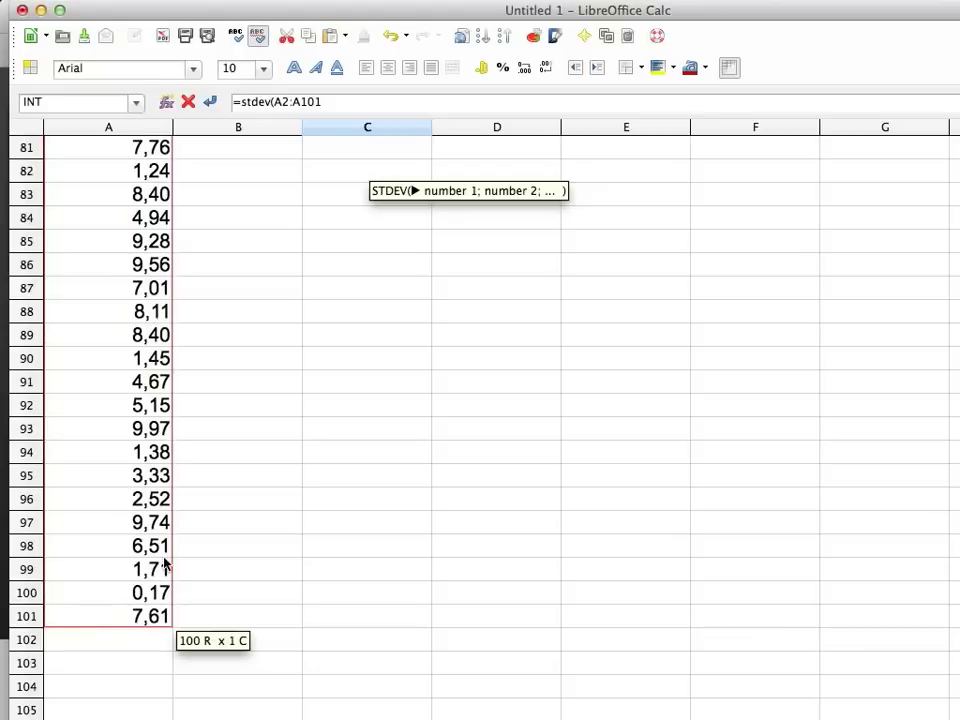
scroll(165, 563, "up", 15)
type(")")
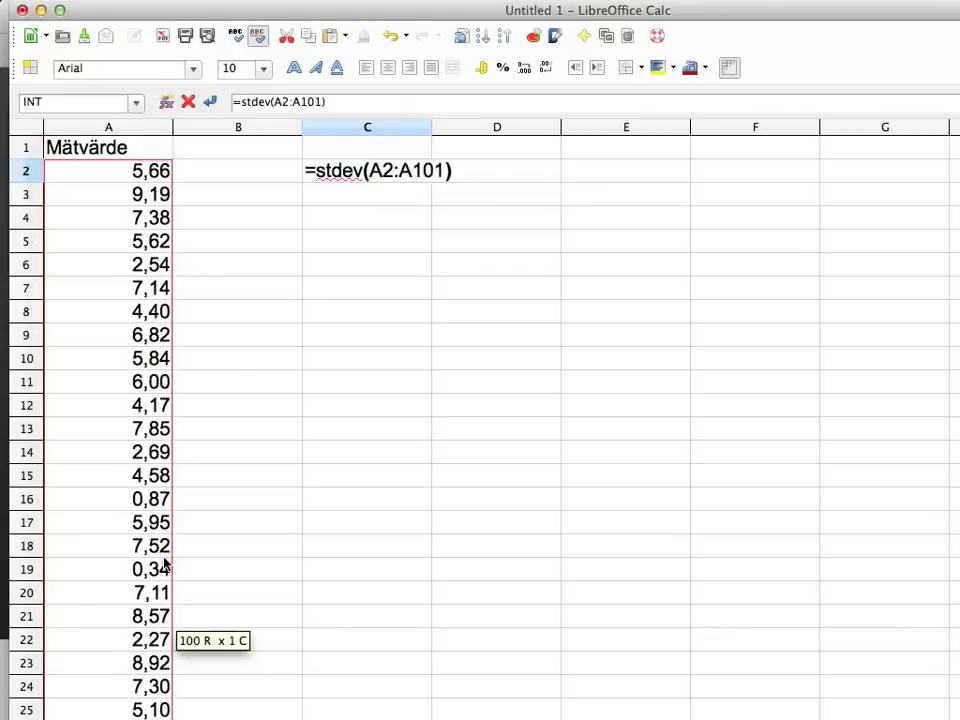
key("Return")
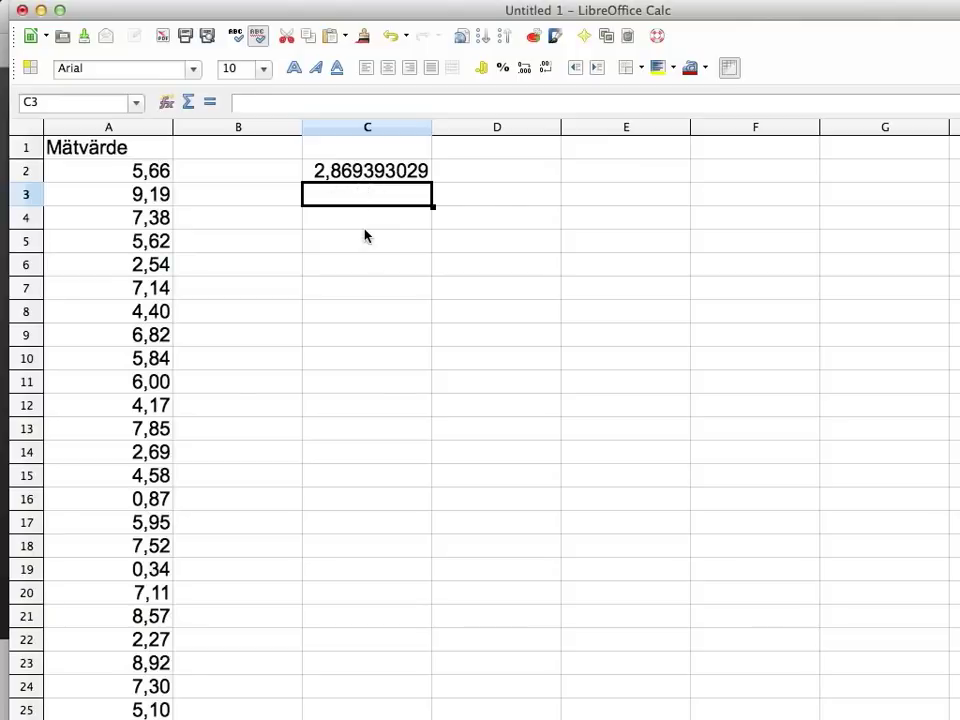
type("=st")
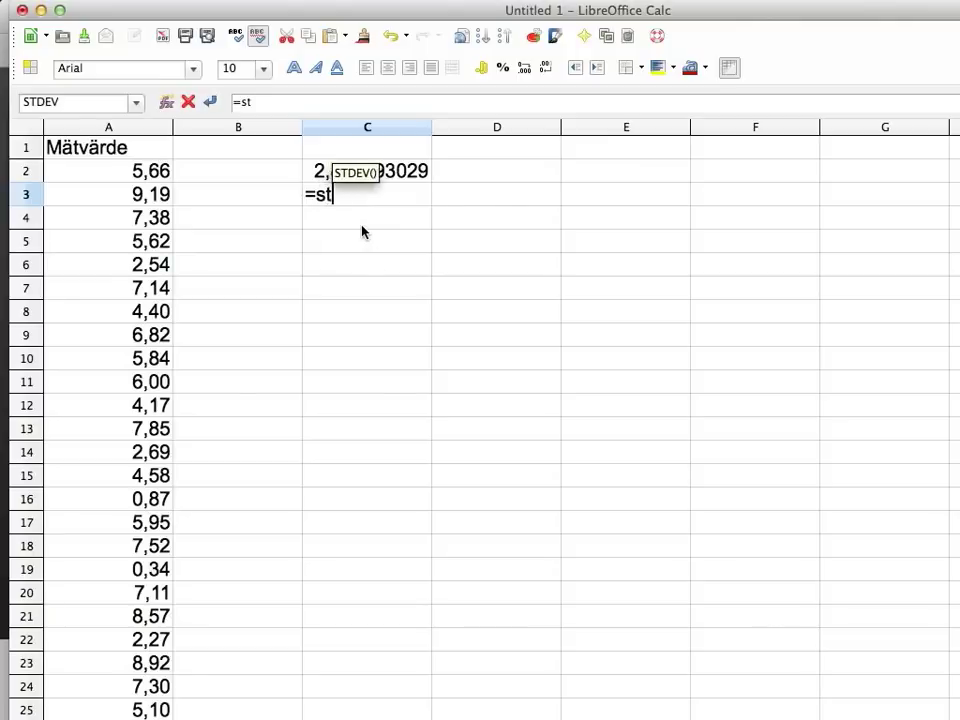
type("dev(")
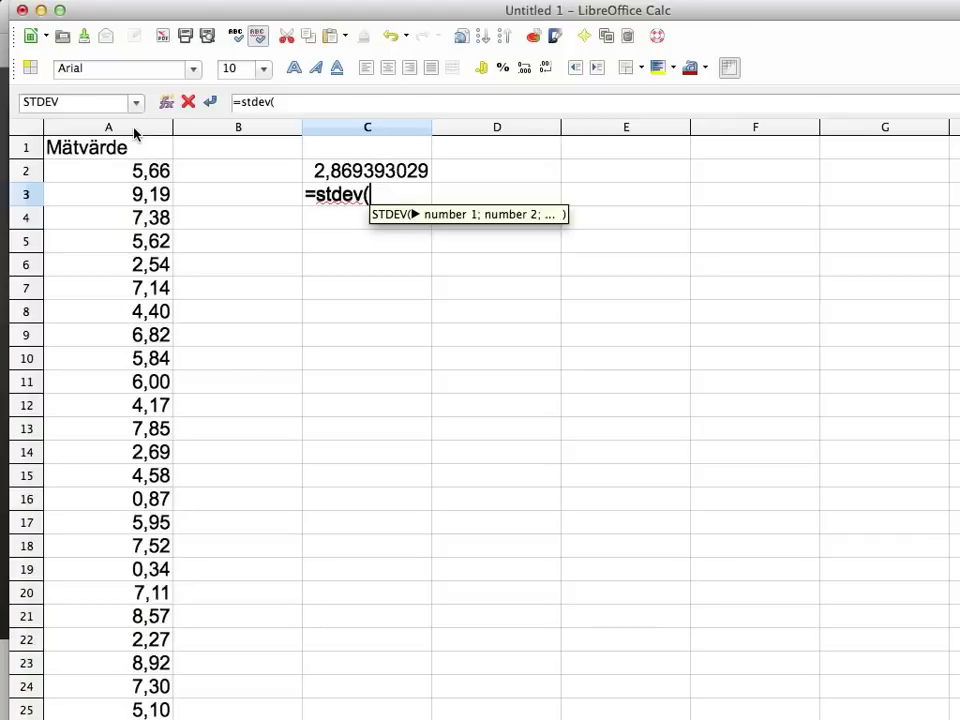
key("Escape")
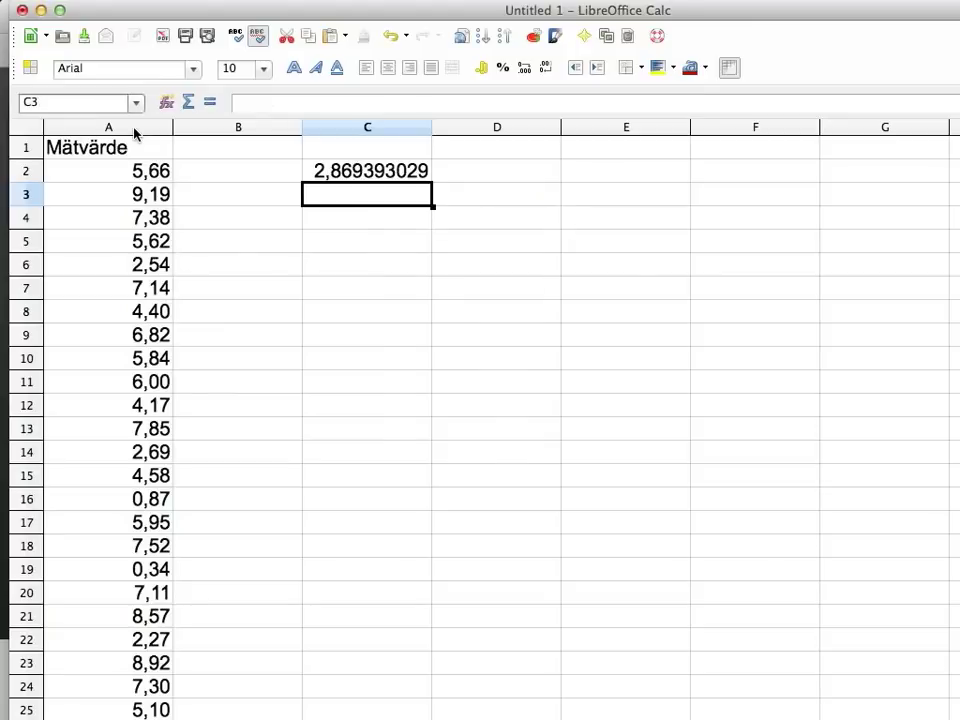
key("Up")
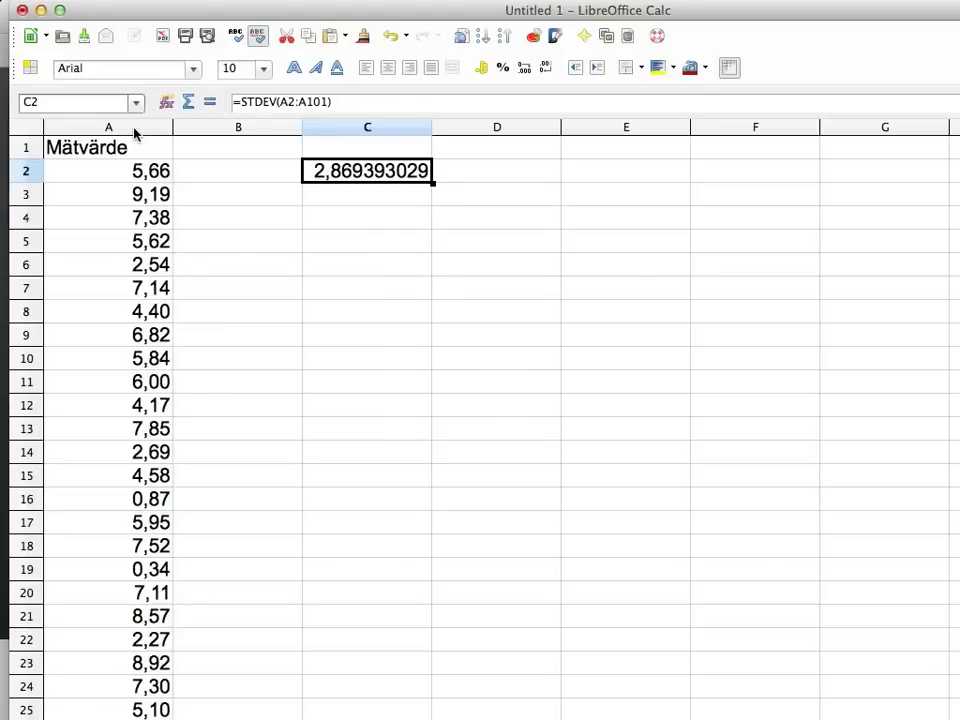
key("Down")
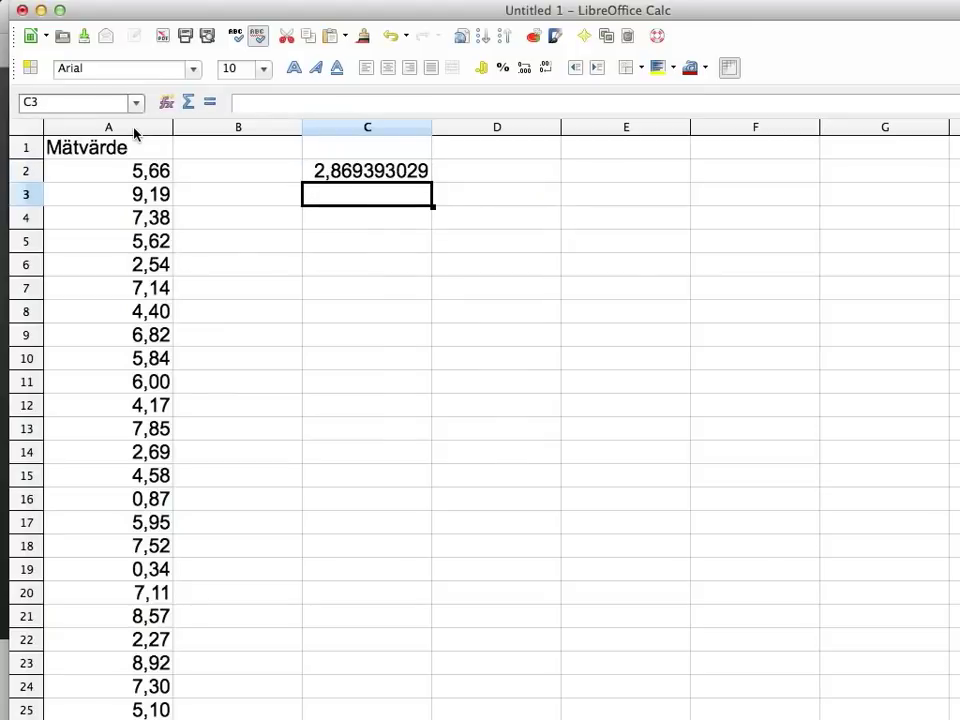
Step: Calculate the mean of the Mätvärde values in cell C3 with the formula =average(A2:A101)
type("=ave")
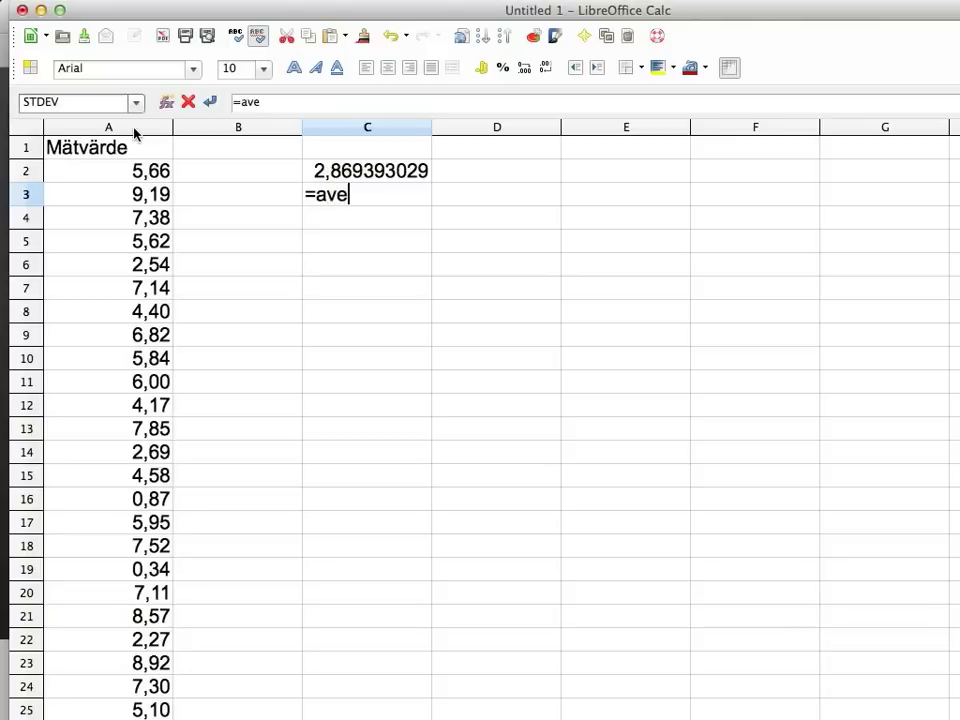
type("rage(")
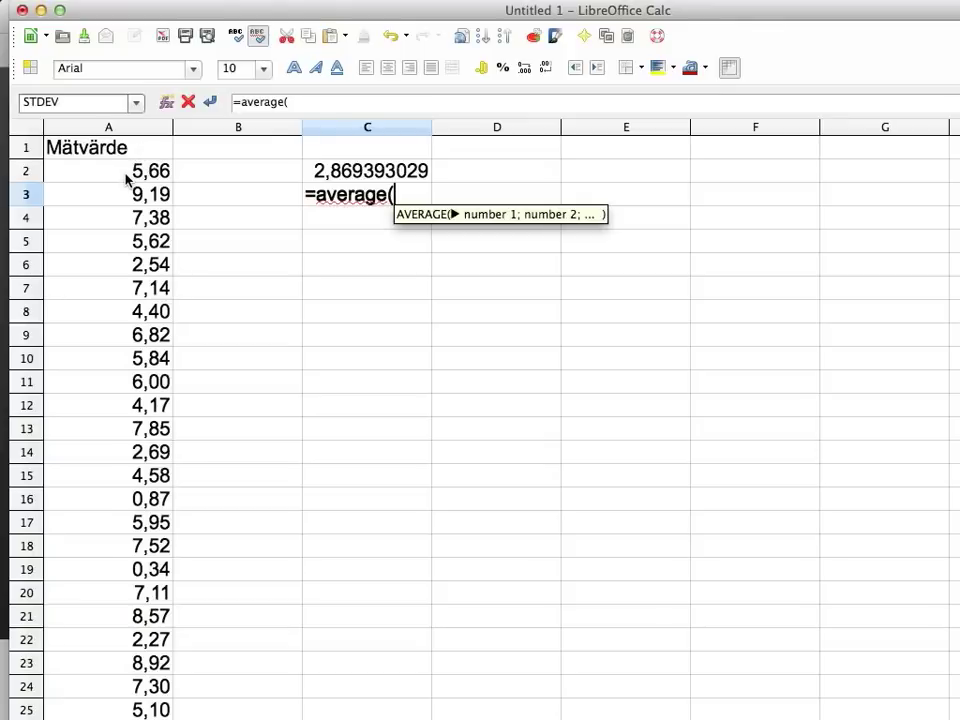
type("A2:")
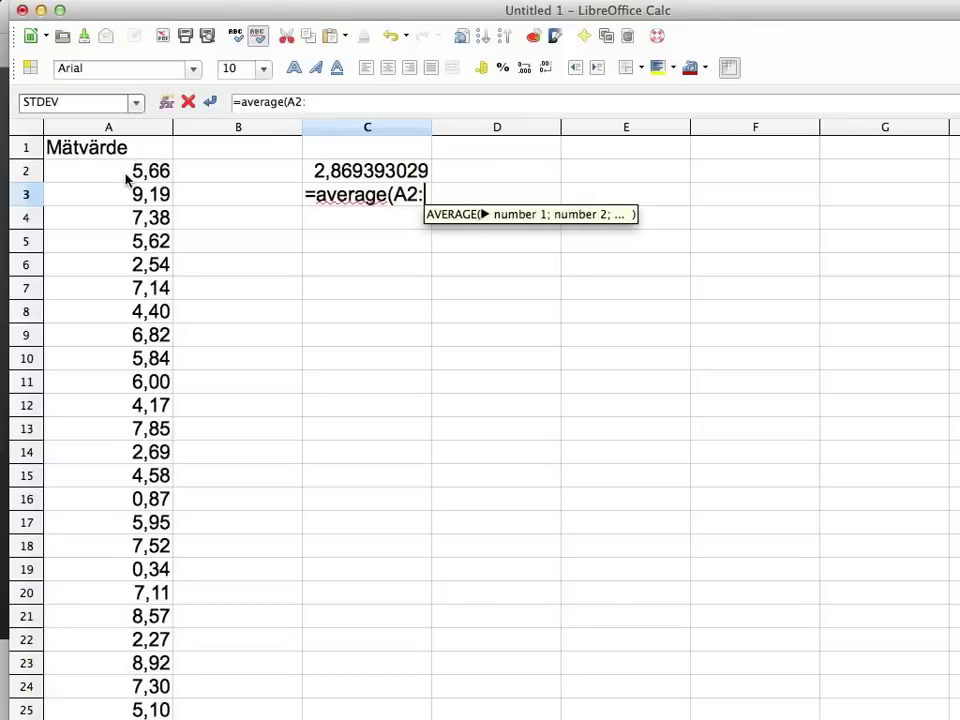
type("A101)")
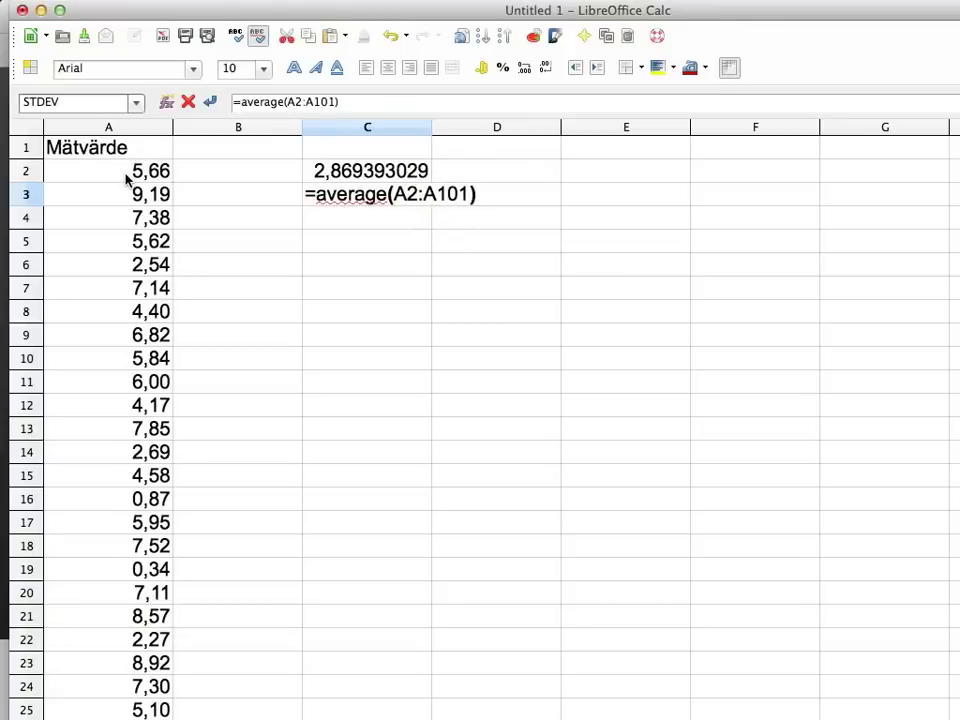
key("Return")
key("Up")
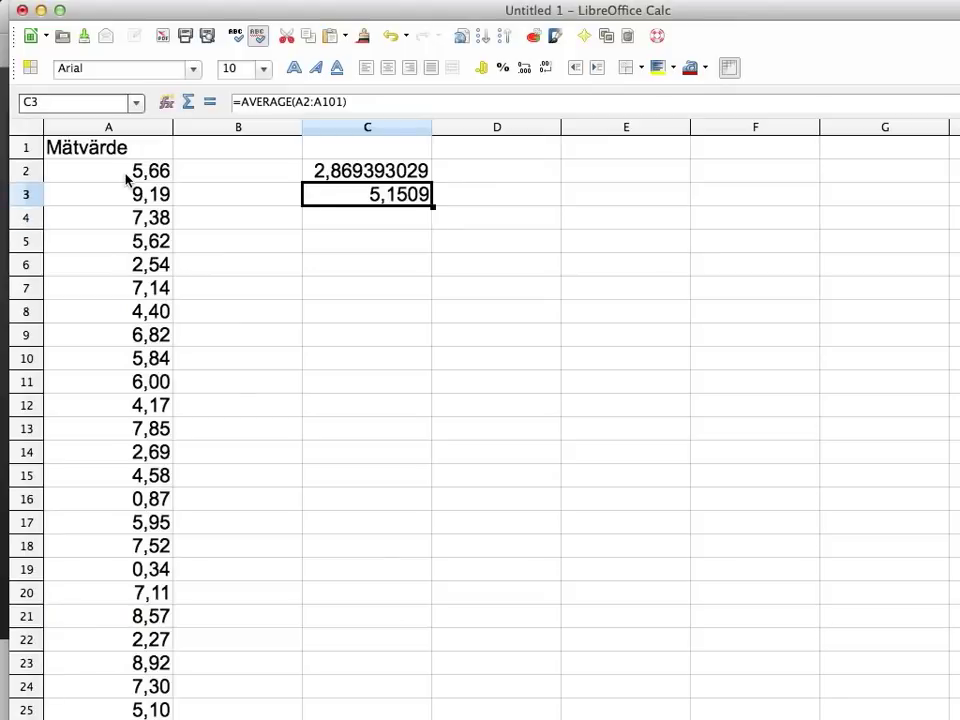
key("Down")
key("Up")
Step: Browse the Statistical functions down to VAR in the Function Wizard for C3, leaving the formula unchanged, and switch back to the TI-83 emulator
left_click(166, 106)
left_click_drag(489, 146, 312, 150)
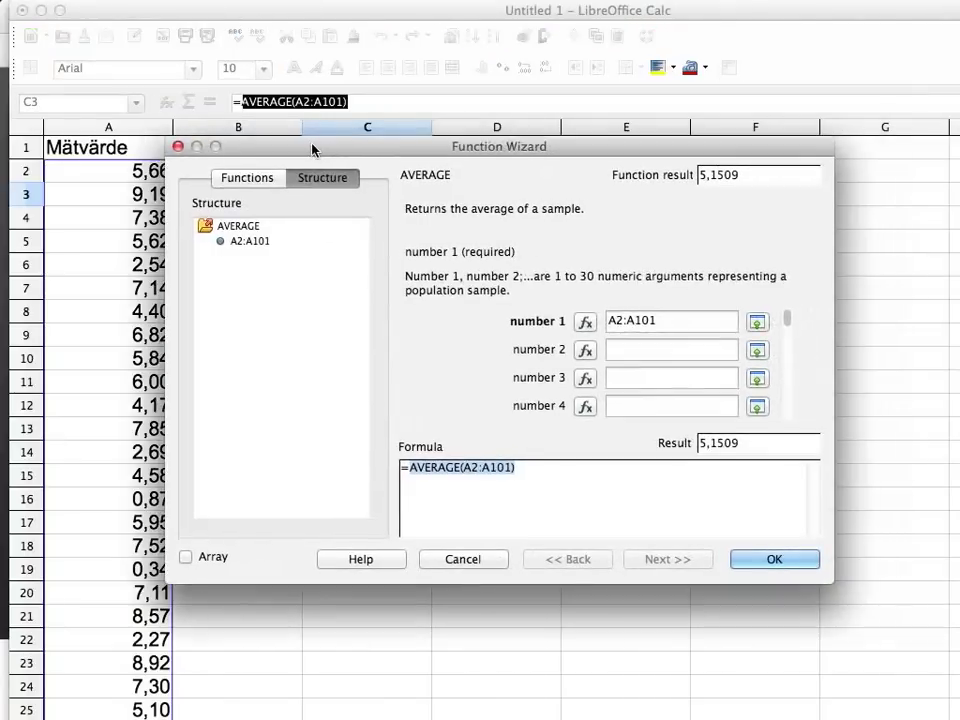
left_click(250, 178)
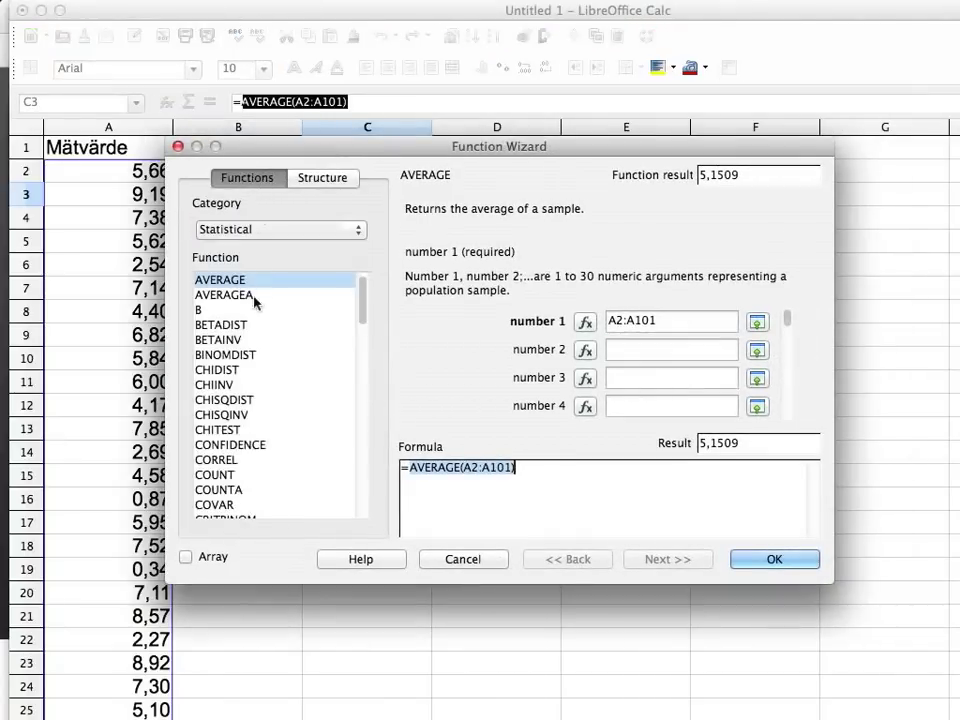
scroll(252, 341, "down", 18)
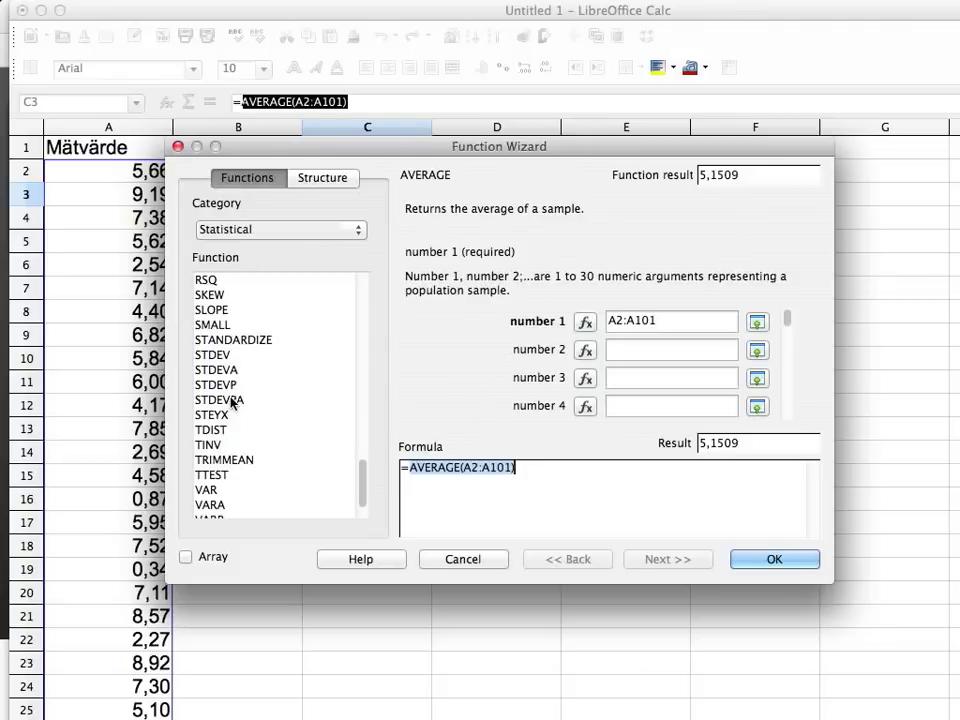
left_click(207, 491)
double_click(207, 492)
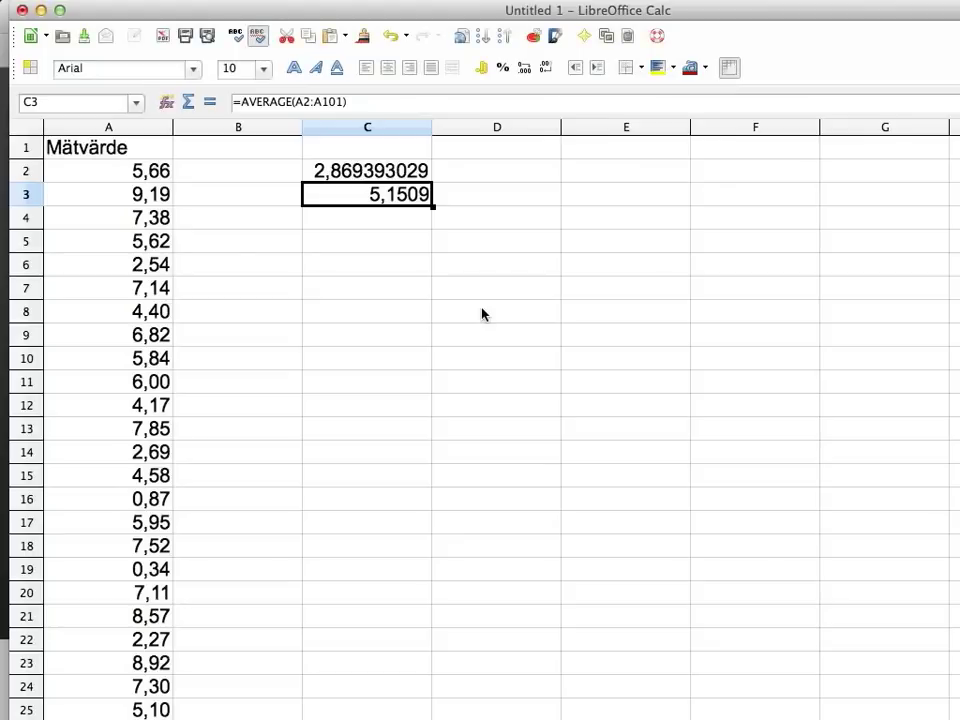
key("super+Tab")
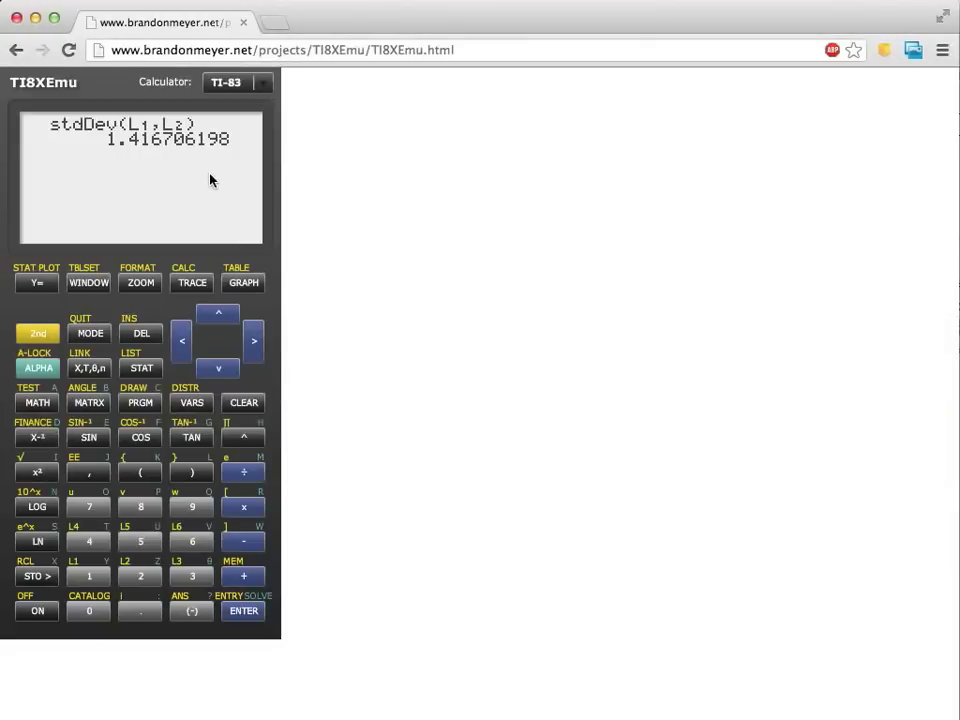